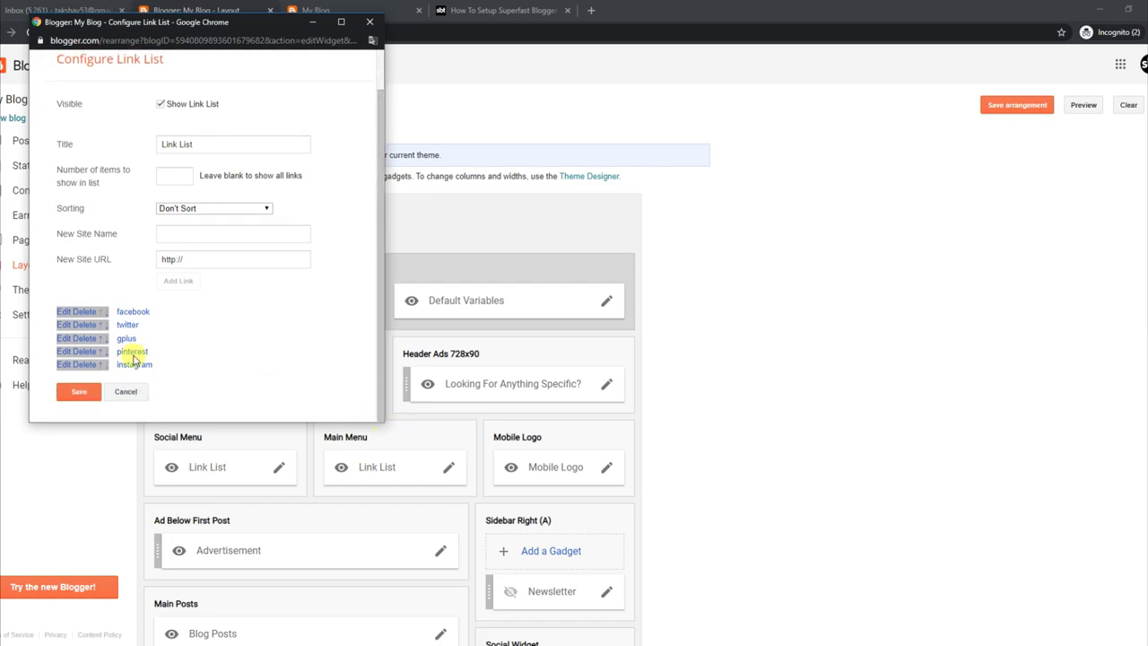
Delete the facebook link from the Social Menu link list and save the gadget
click(88, 313)
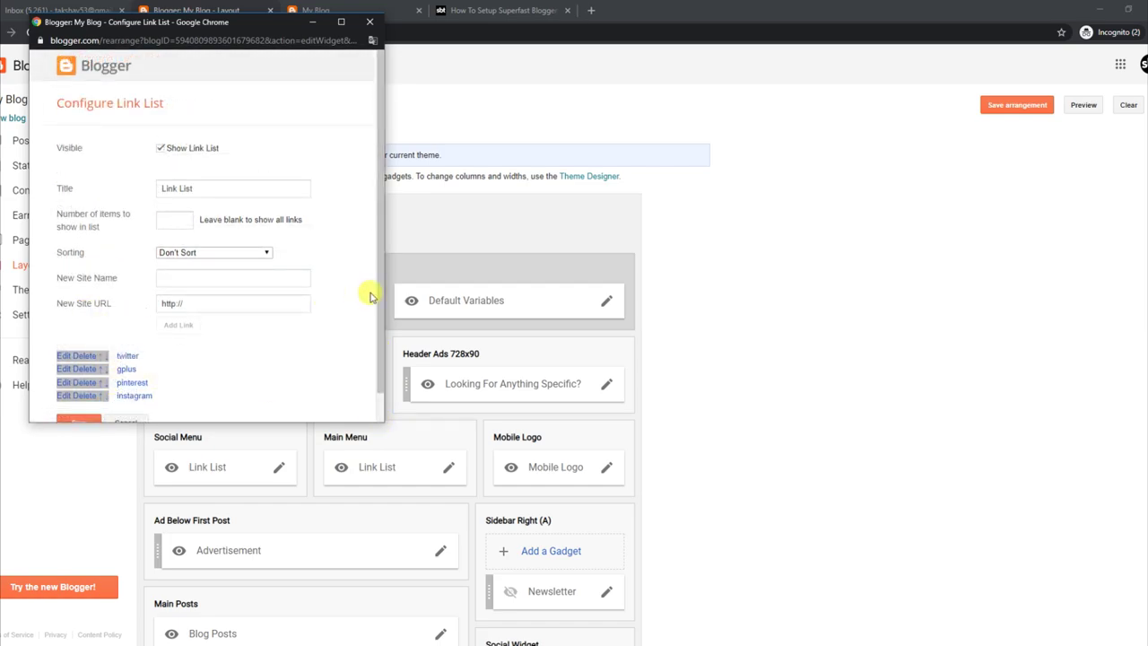
scroll(377, 296, down, 1)
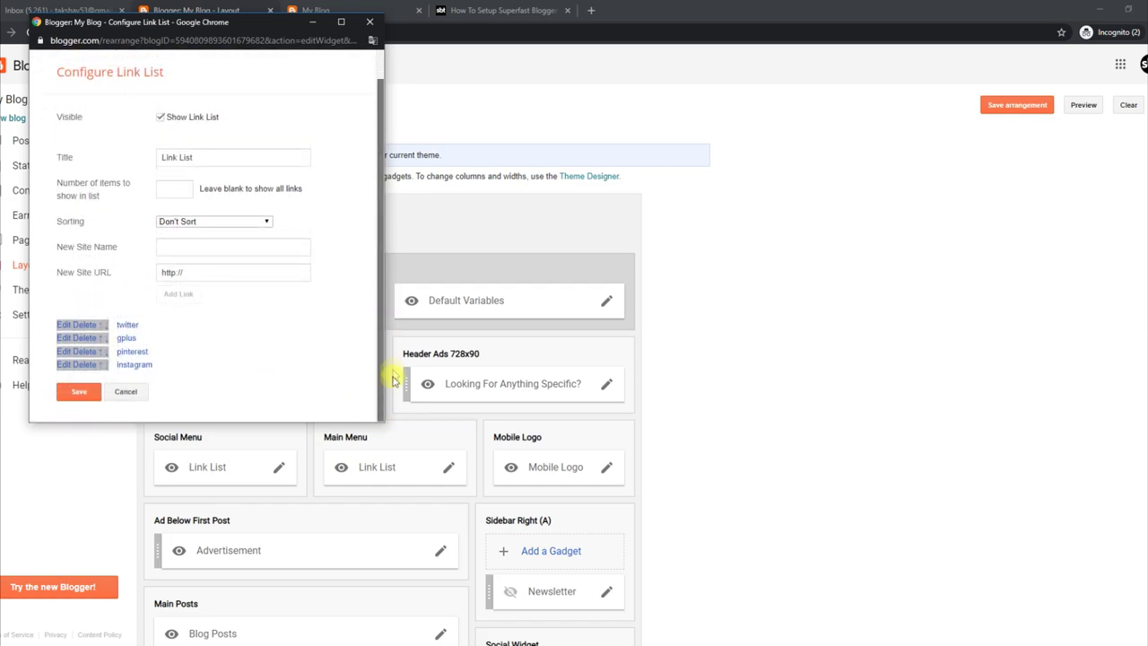
click(74, 393)
Reload the live blog and expand the social links in its menu bar to check the facebook removal
click(378, 7)
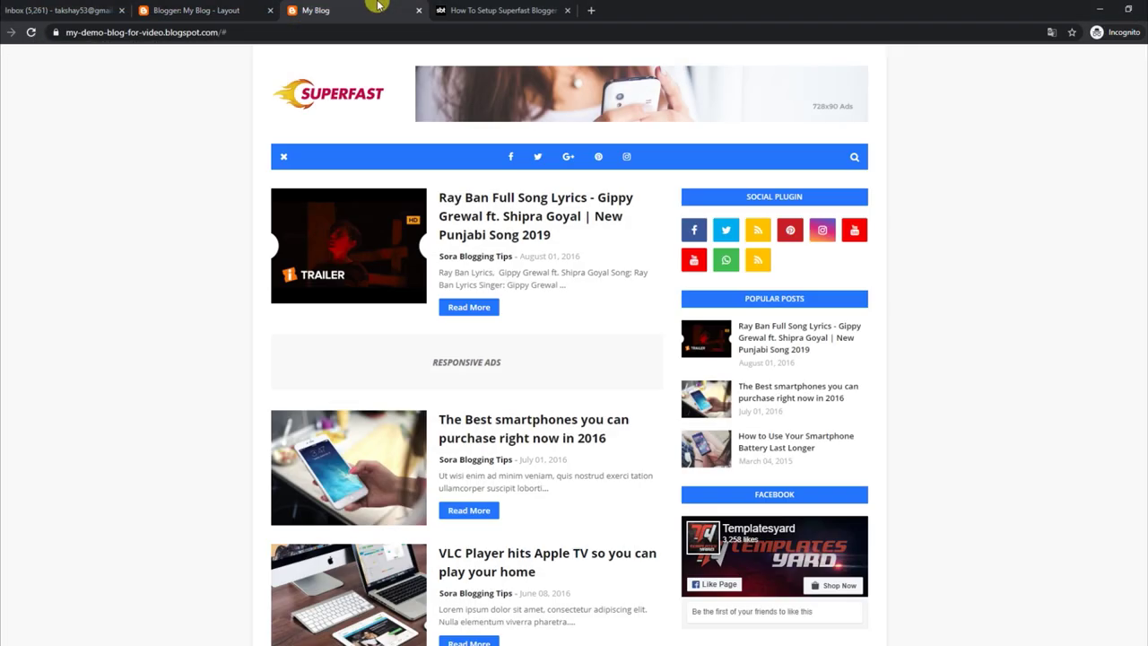
click(32, 34)
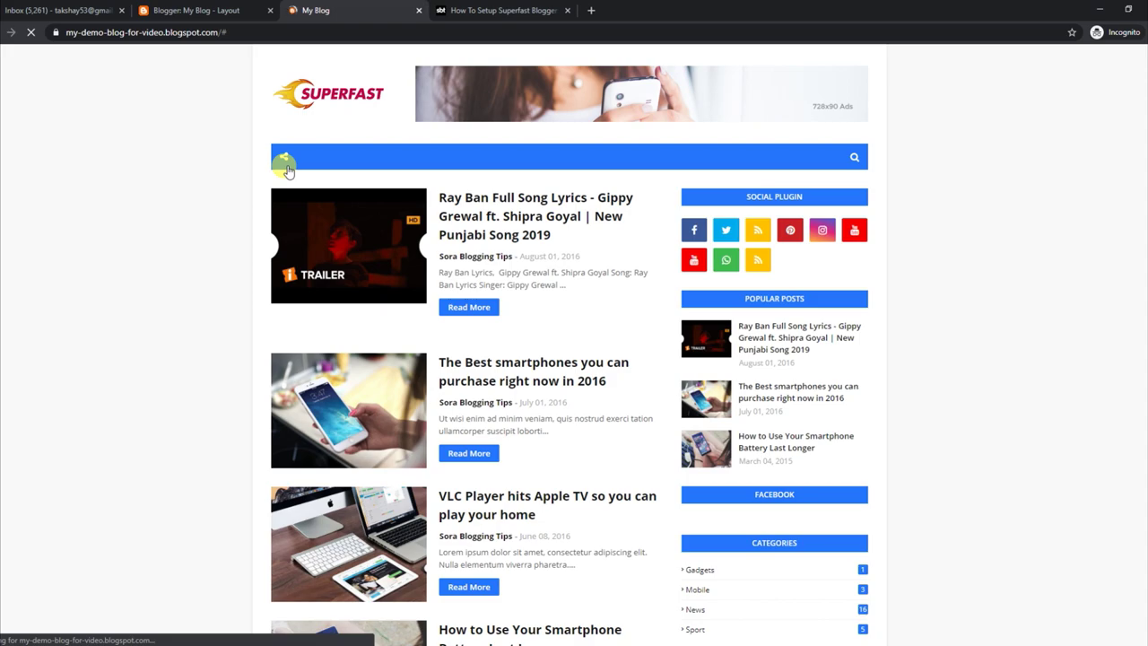
click(284, 160)
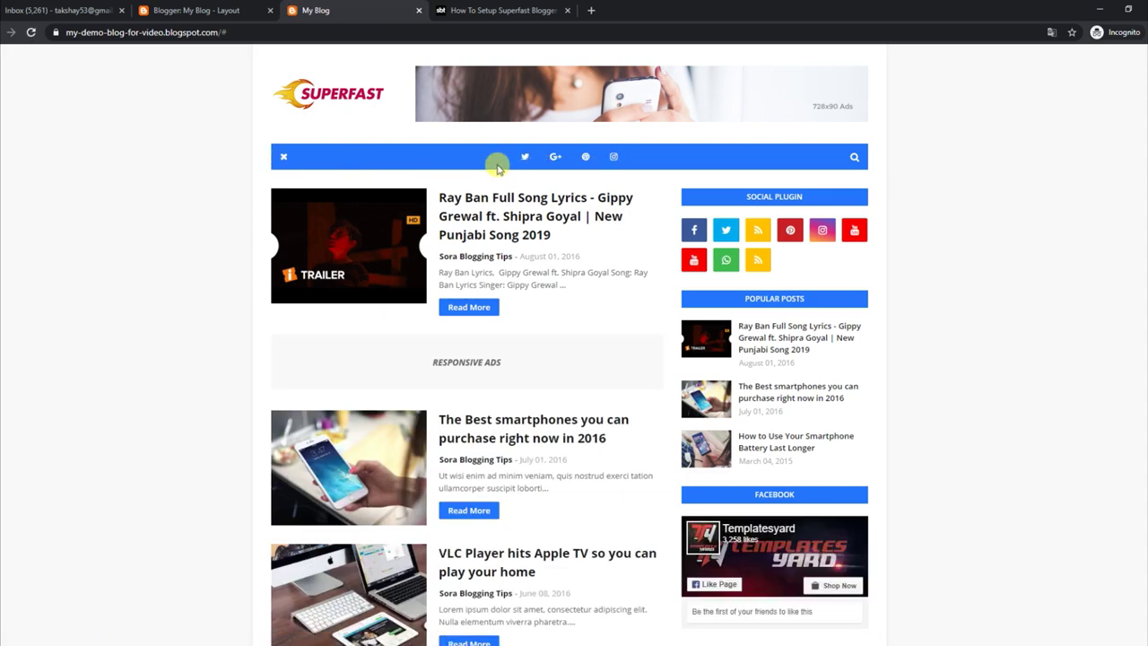
click(255, 13)
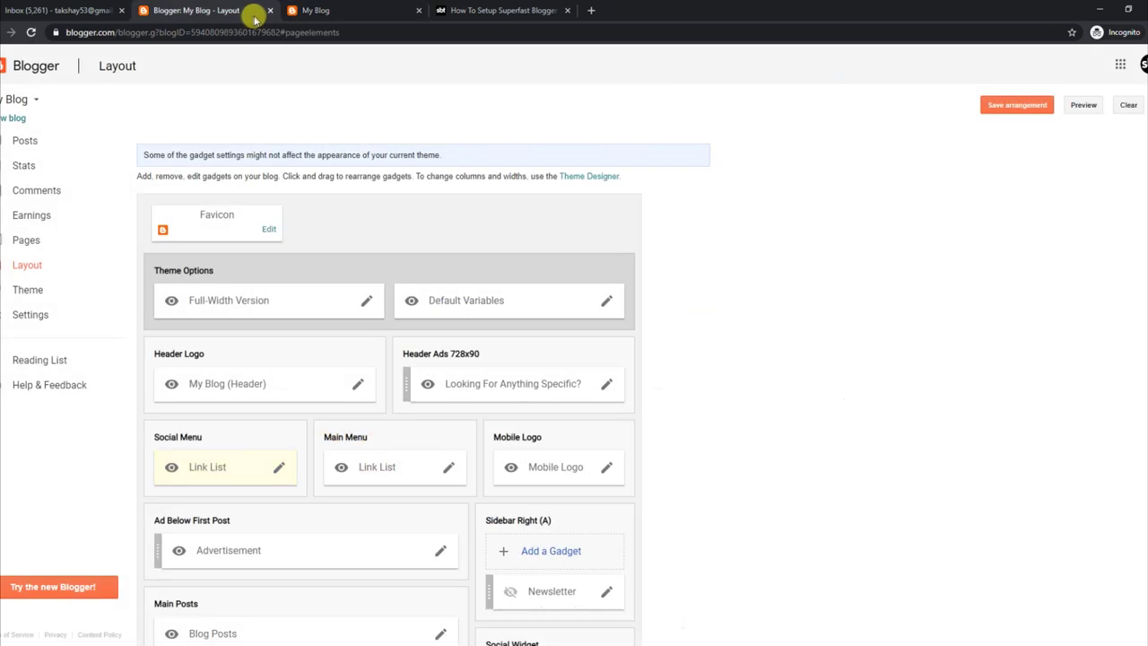
click(277, 467)
click(205, 279)
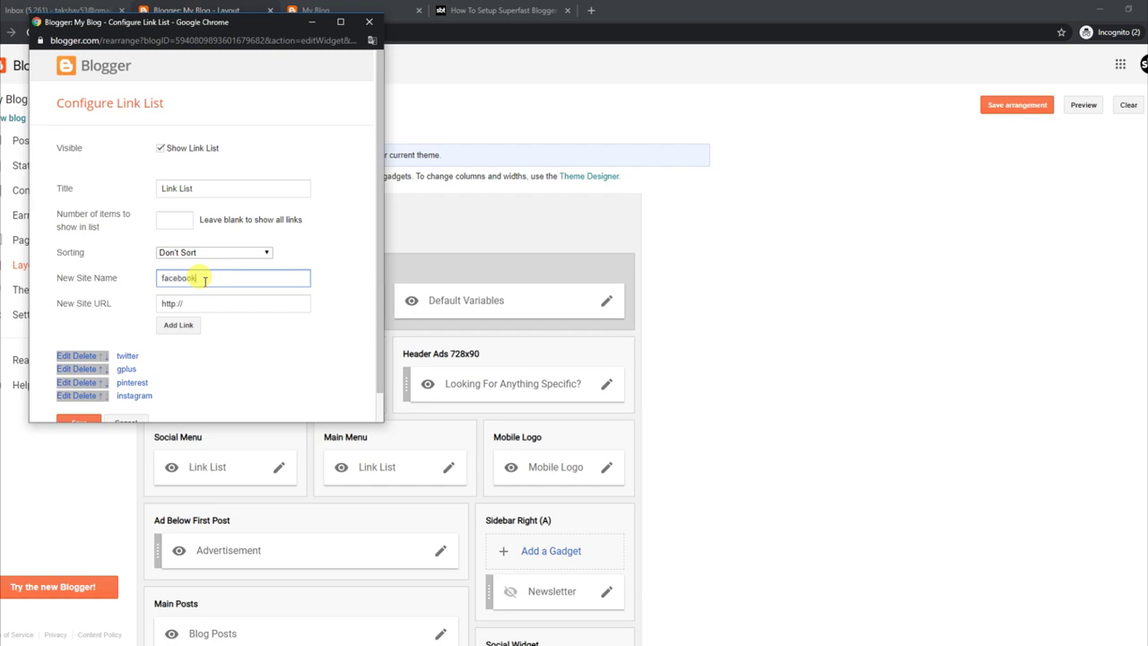
click(178, 325)
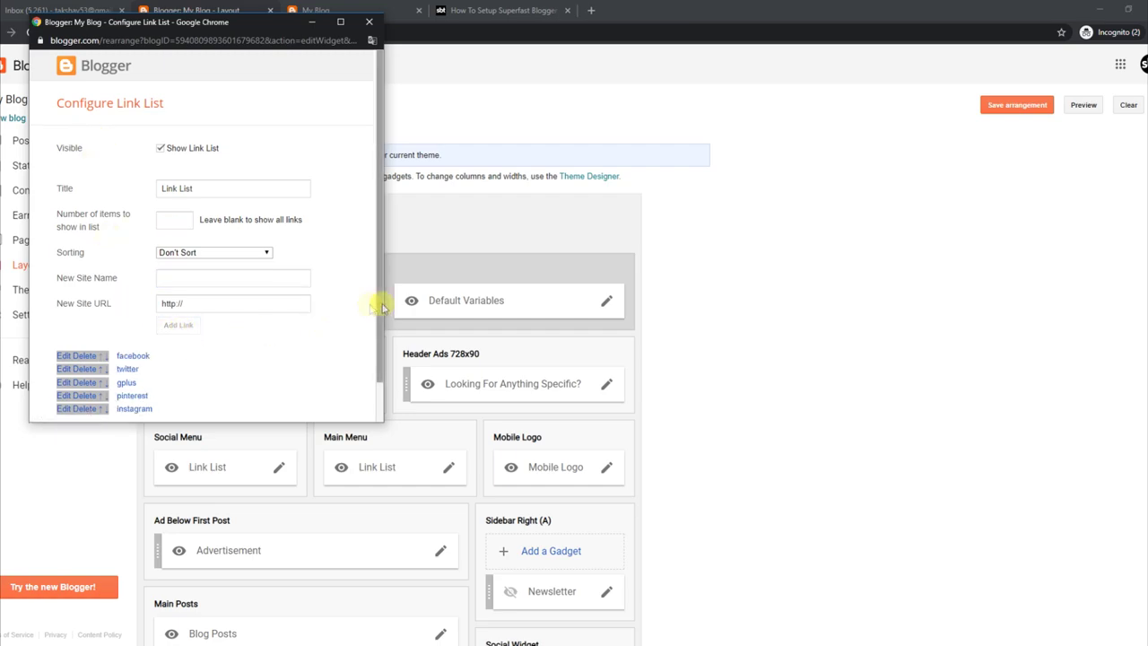
drag(372, 301, 386, 372)
click(79, 391)
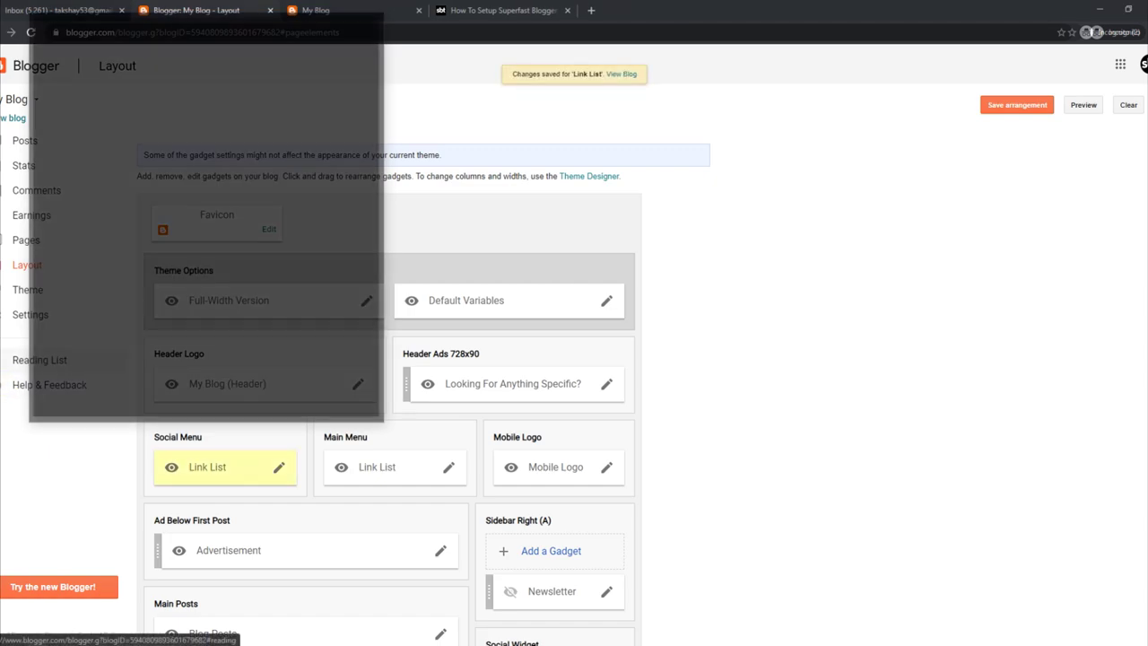
Refresh the My Blog page and display its social icons to verify the re-added facebook link
click(329, 9)
click(32, 33)
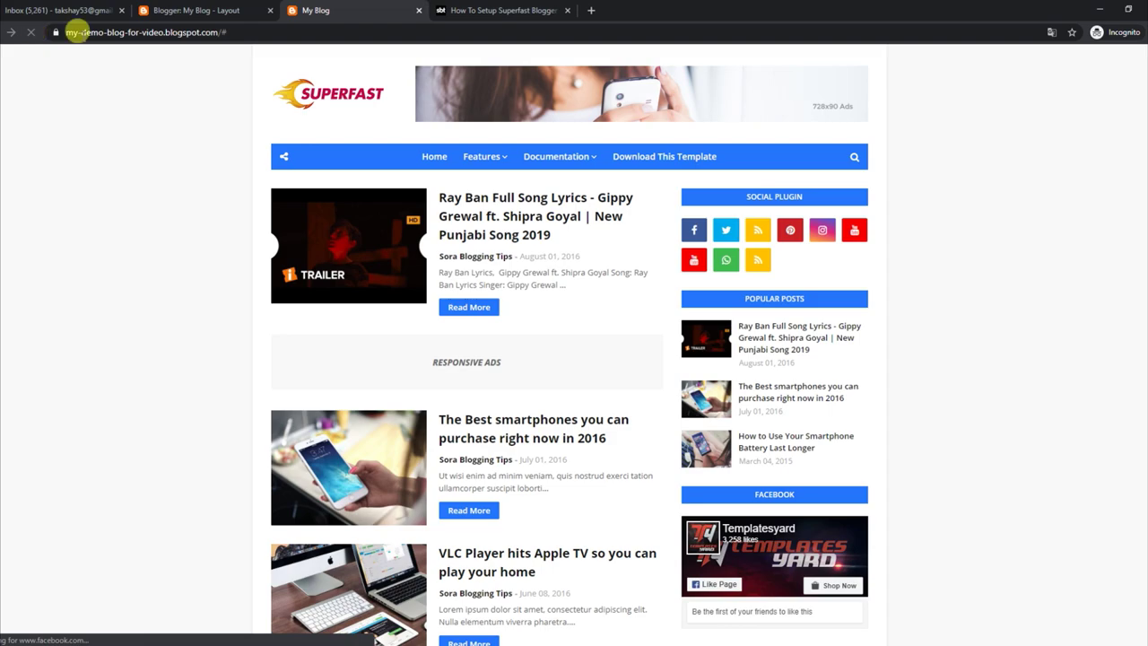
click(296, 156)
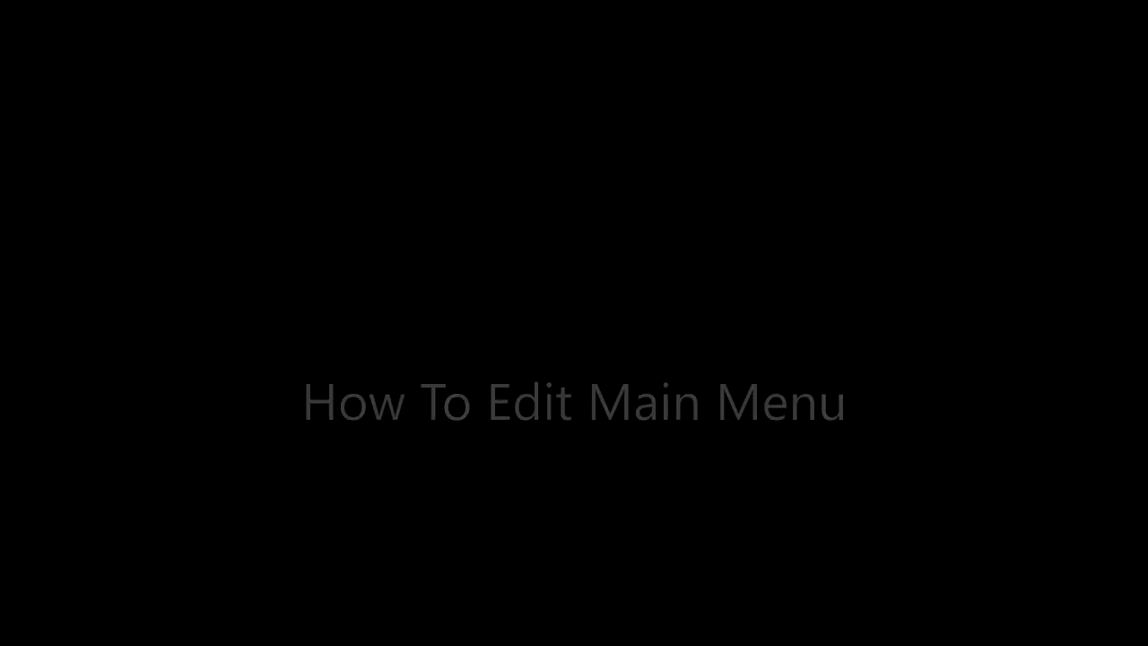
Read the setup guide's Main Menu/DropDown/Multi DropDown section on normal links and underscore-prefixed sub links
drag(235, 113, 427, 109)
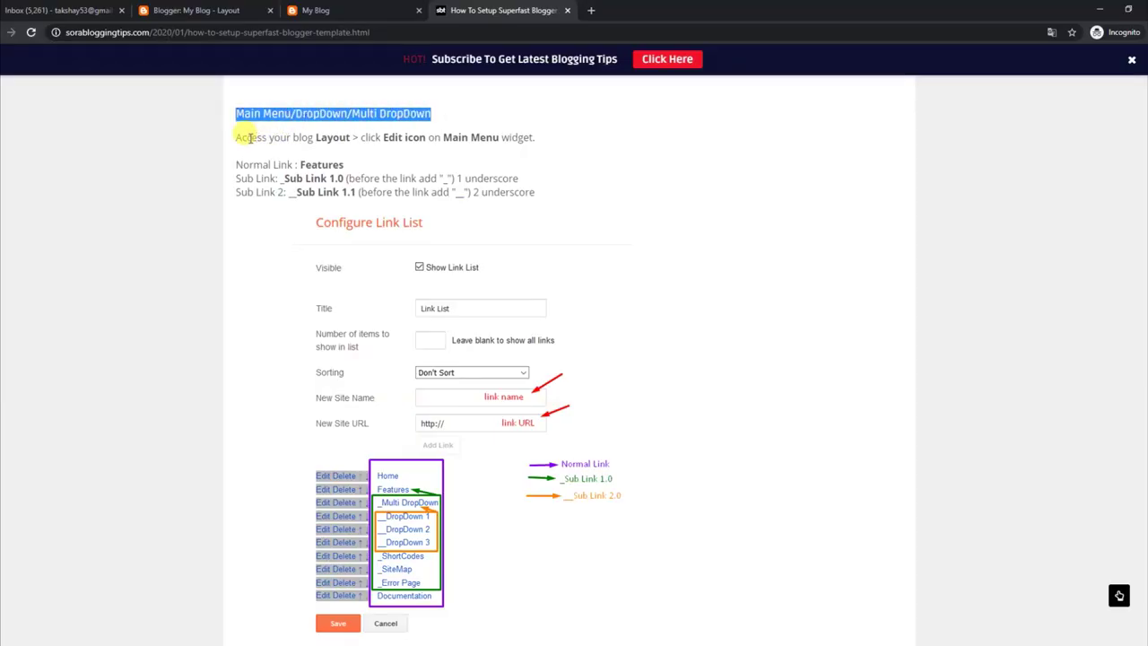
drag(236, 136, 541, 139)
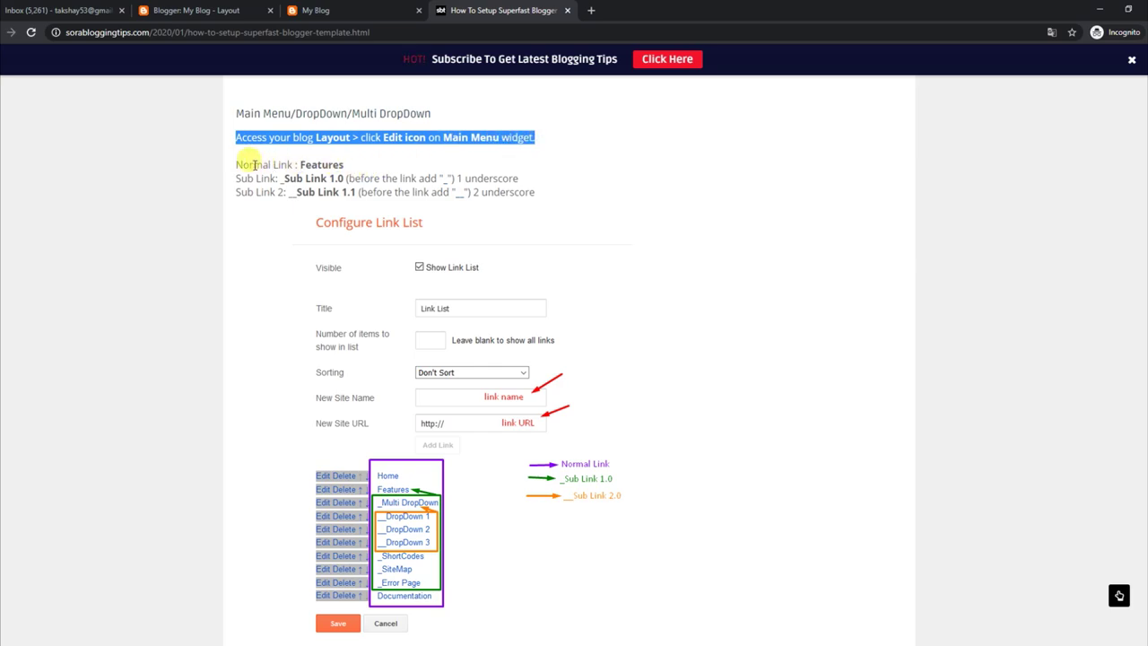
drag(237, 164, 351, 166)
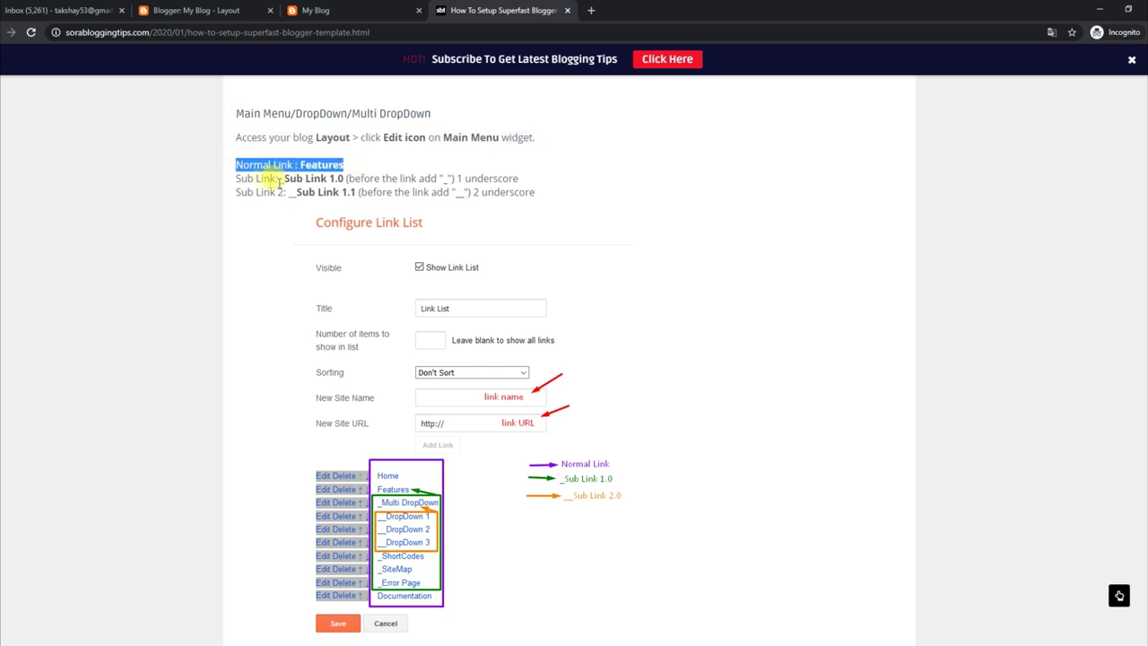
drag(236, 177, 527, 180)
drag(236, 192, 530, 195)
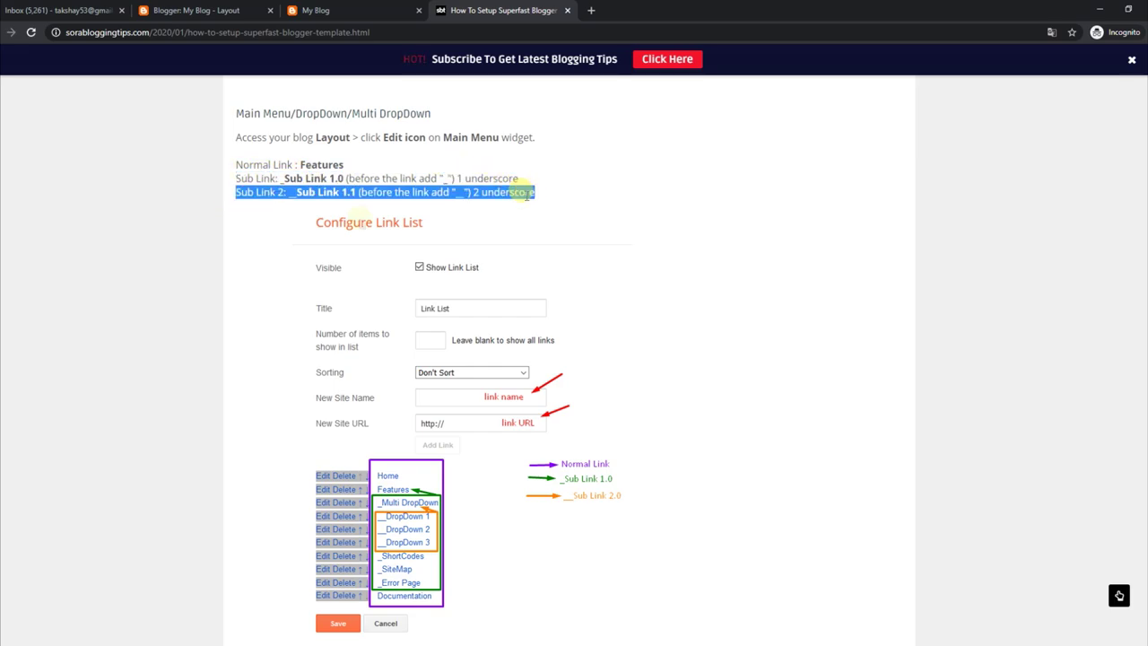
Examine the Multi DropDown submenu under Features in the live blog's main menu
click(385, 10)
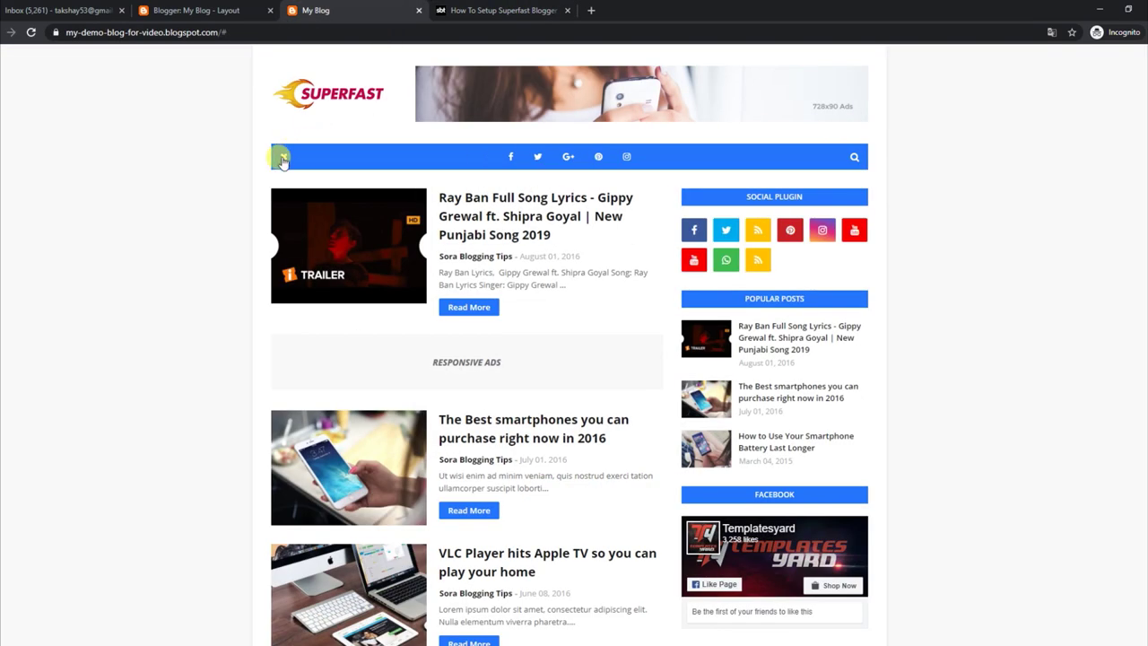
mouse_move(466, 157)
mouse_move(546, 180)
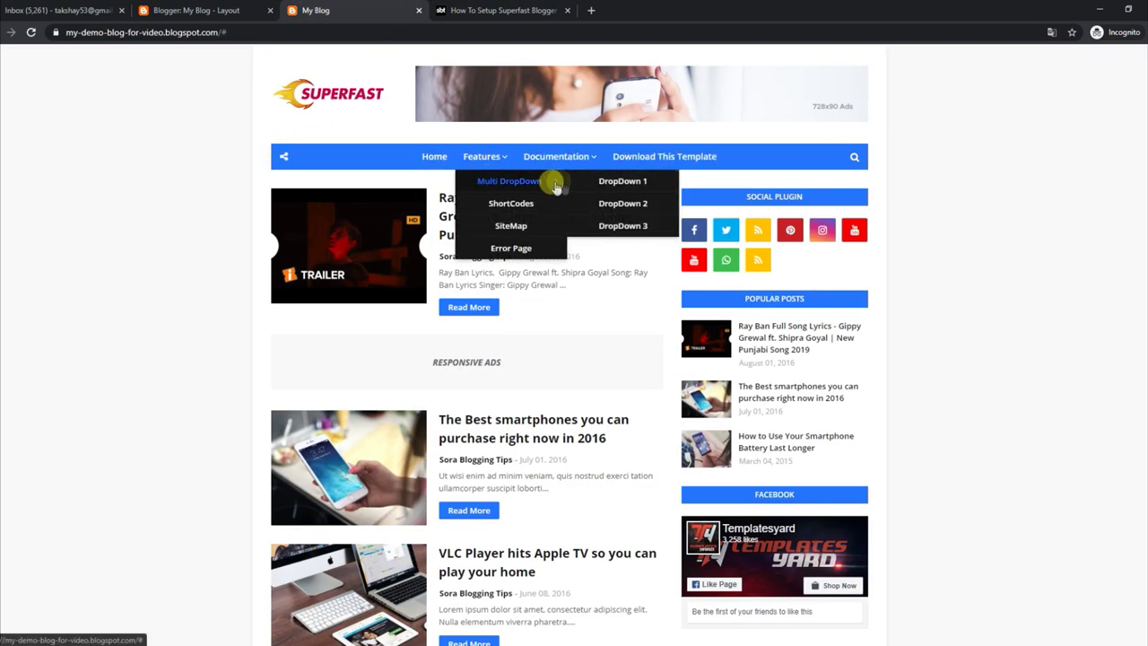
Rename the __DropDown 1 entry in the layout's Main Menu link list to __Link 1 and save the gadget
click(212, 9)
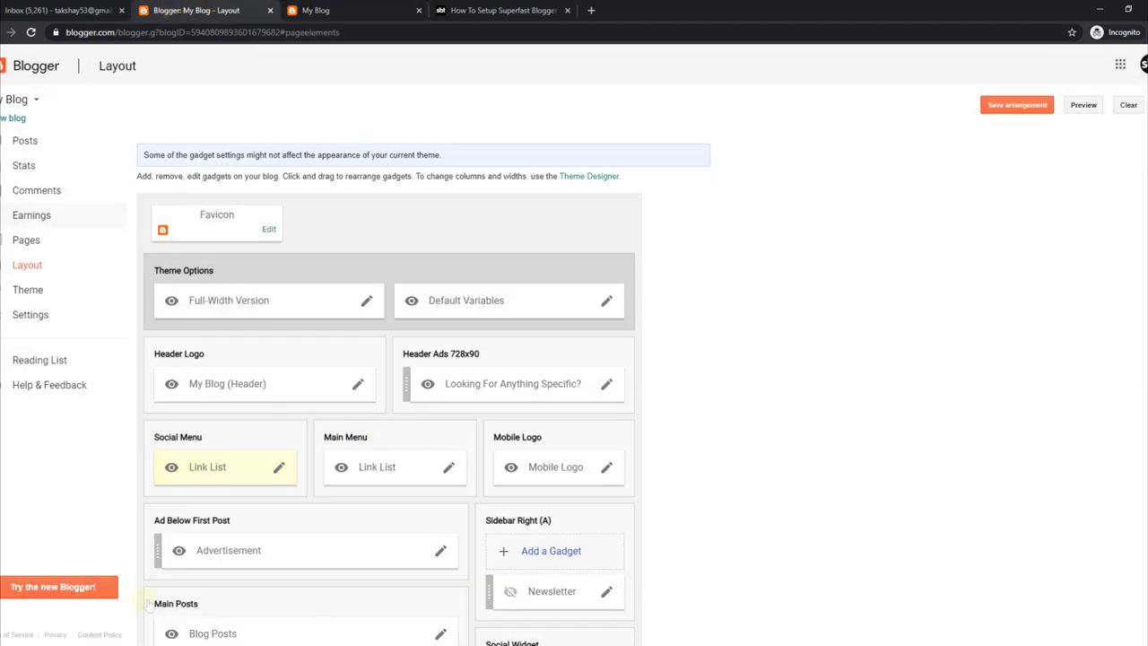
click(448, 466)
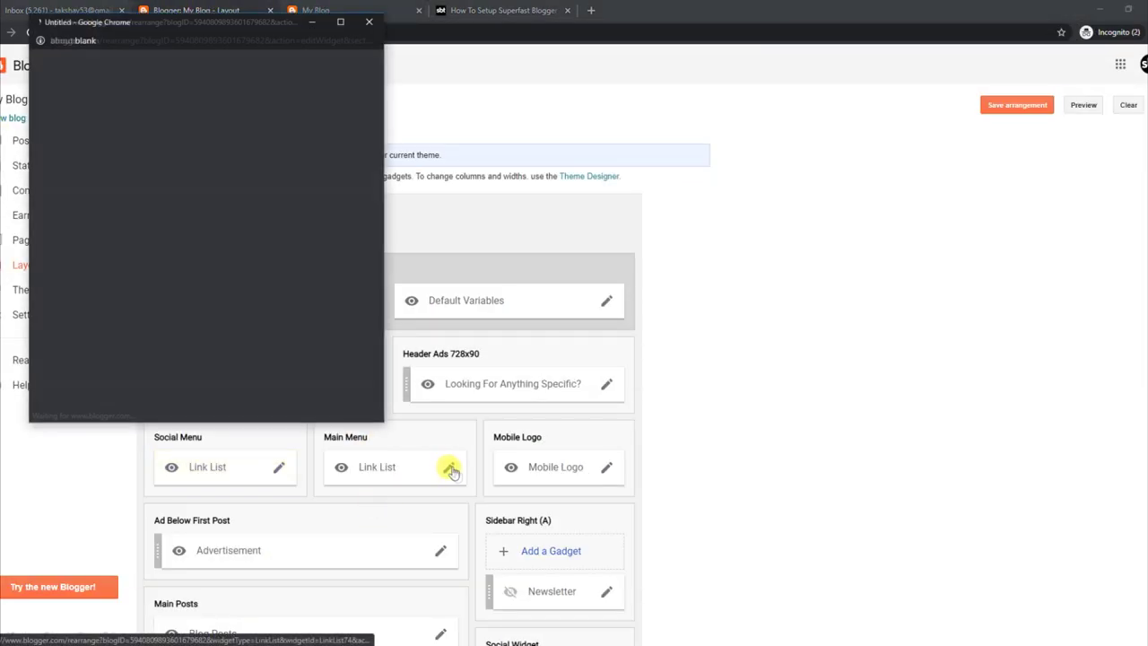
scroll(385, 321, down, 2)
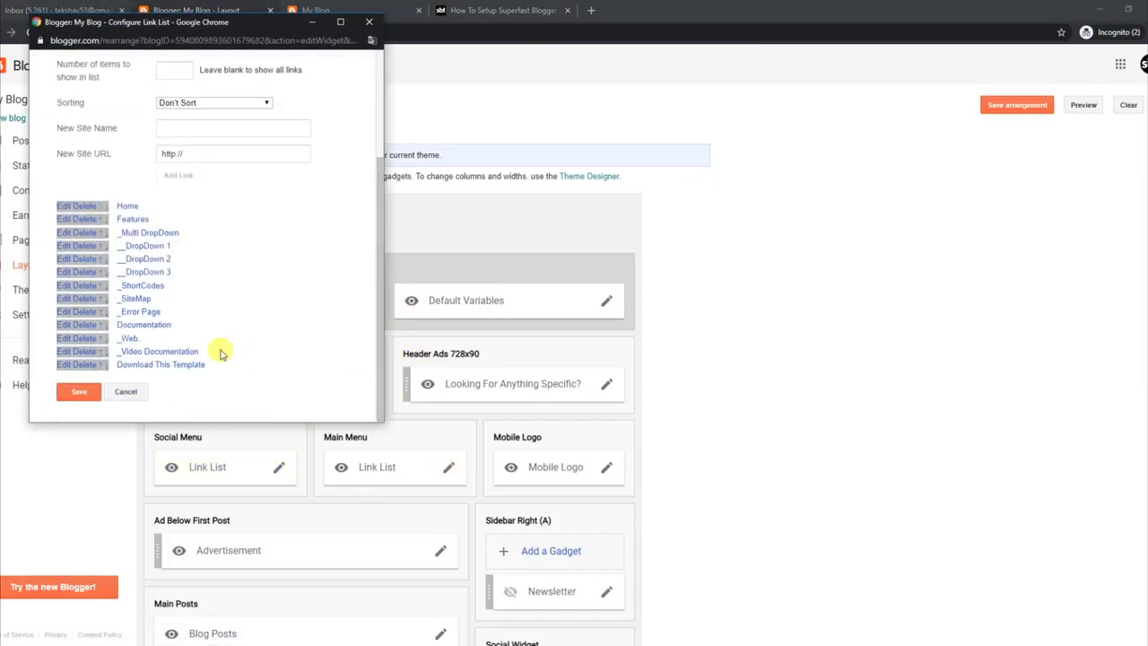
click(63, 248)
scroll(300, 350, down, 2)
click(238, 252)
key(BackSpace)
key(BackSpace)
key(BackSpace)
key(BackSpace)
key(BackSpace)
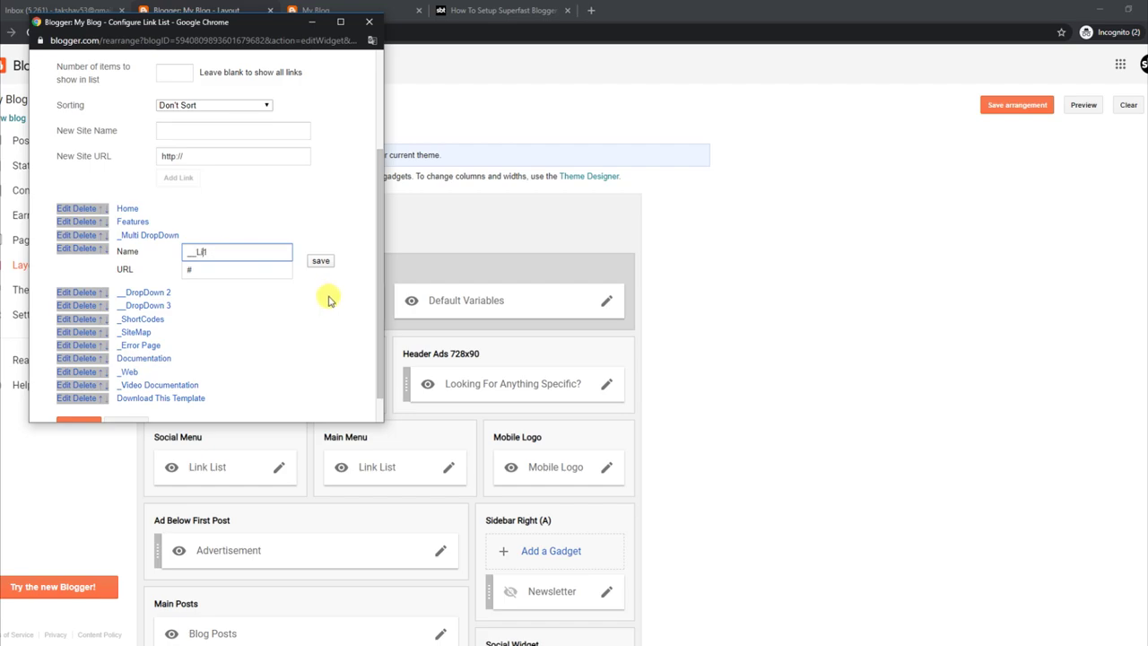
click(316, 261)
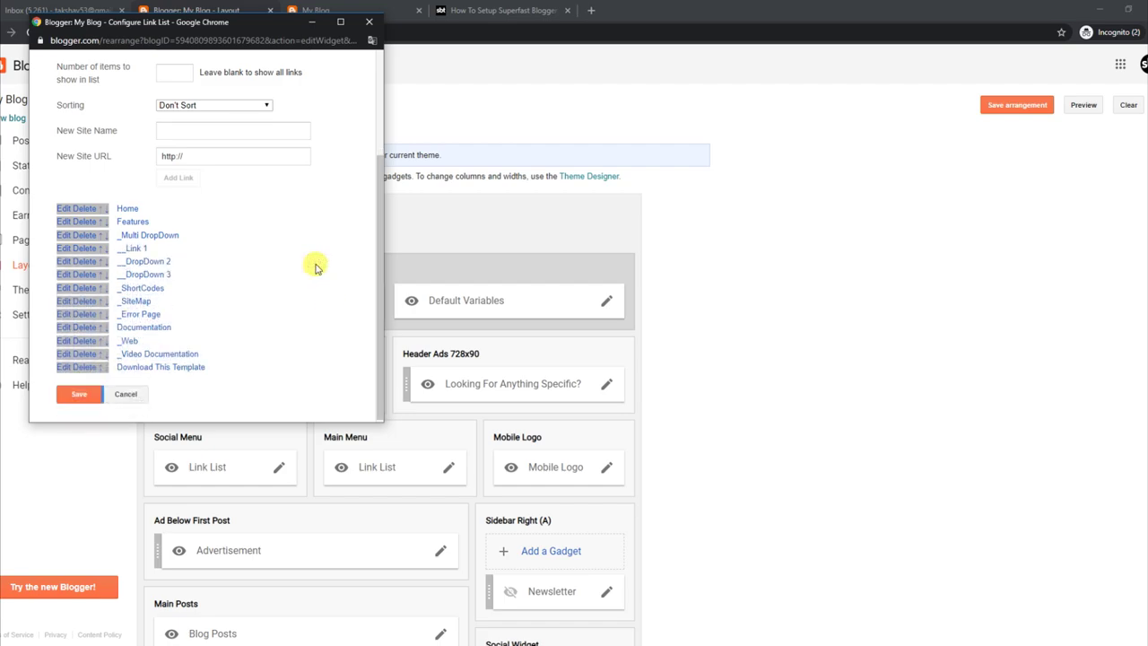
click(93, 398)
Reload the live blog and inspect the Features and Documentation dropdowns in its main menu
click(347, 7)
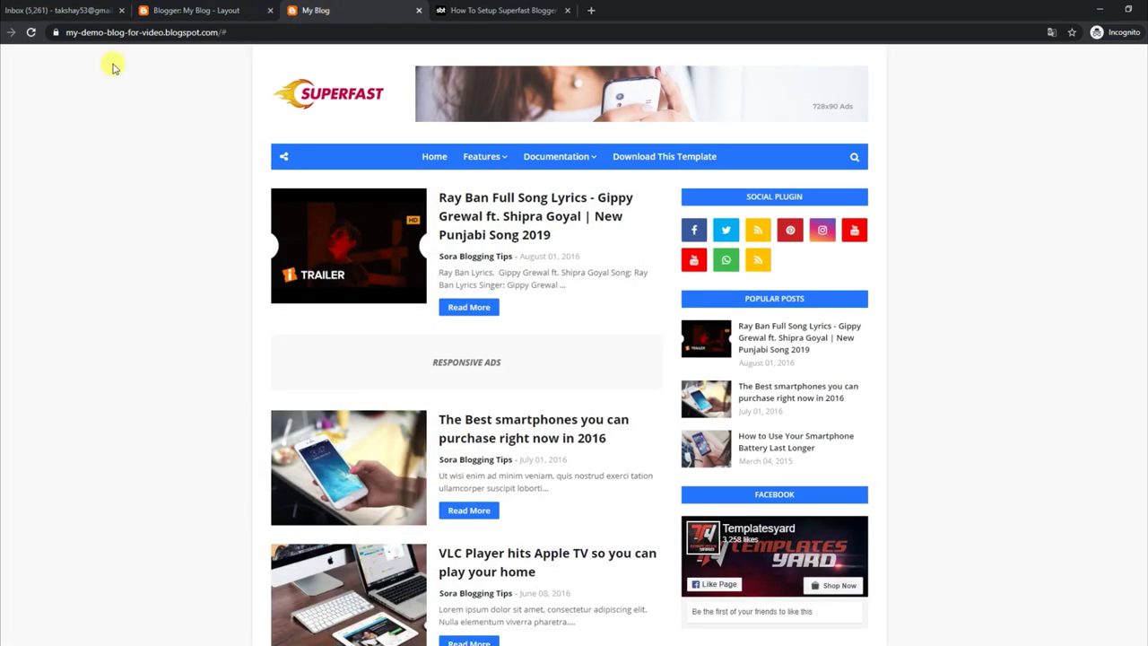
click(31, 34)
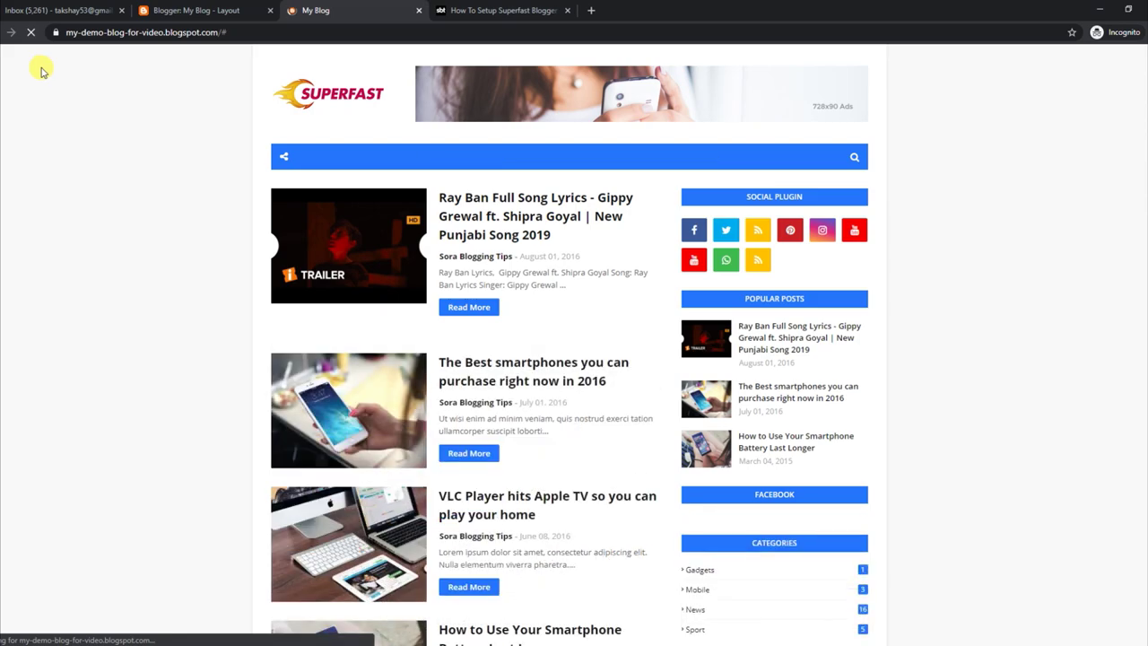
mouse_move(489, 158)
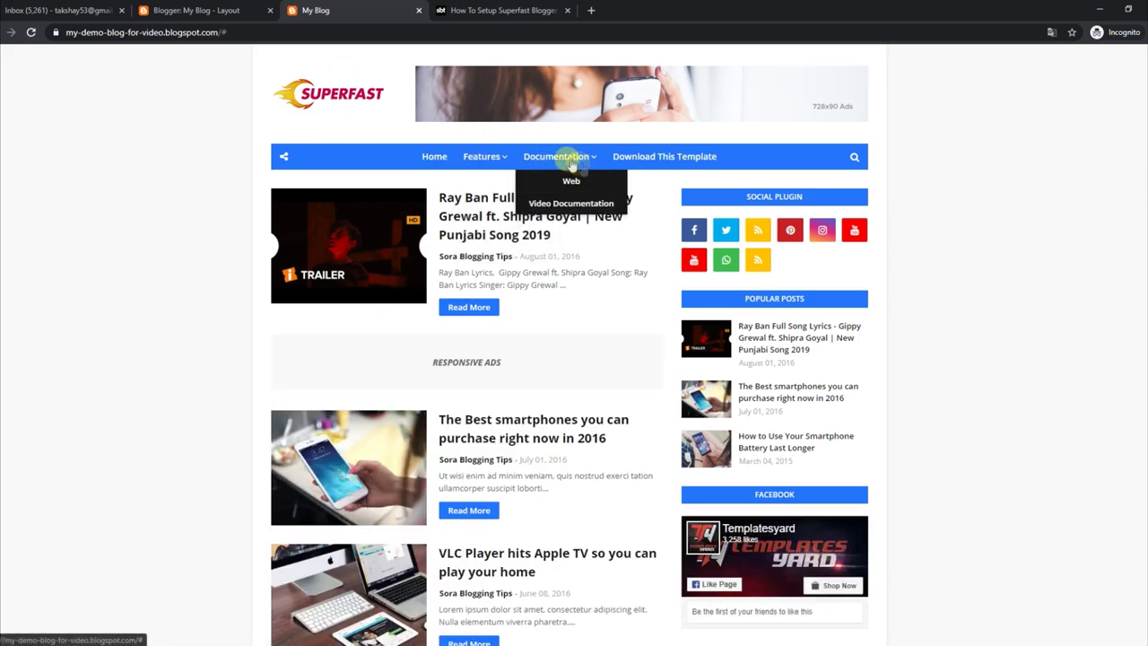
mouse_move(590, 185)
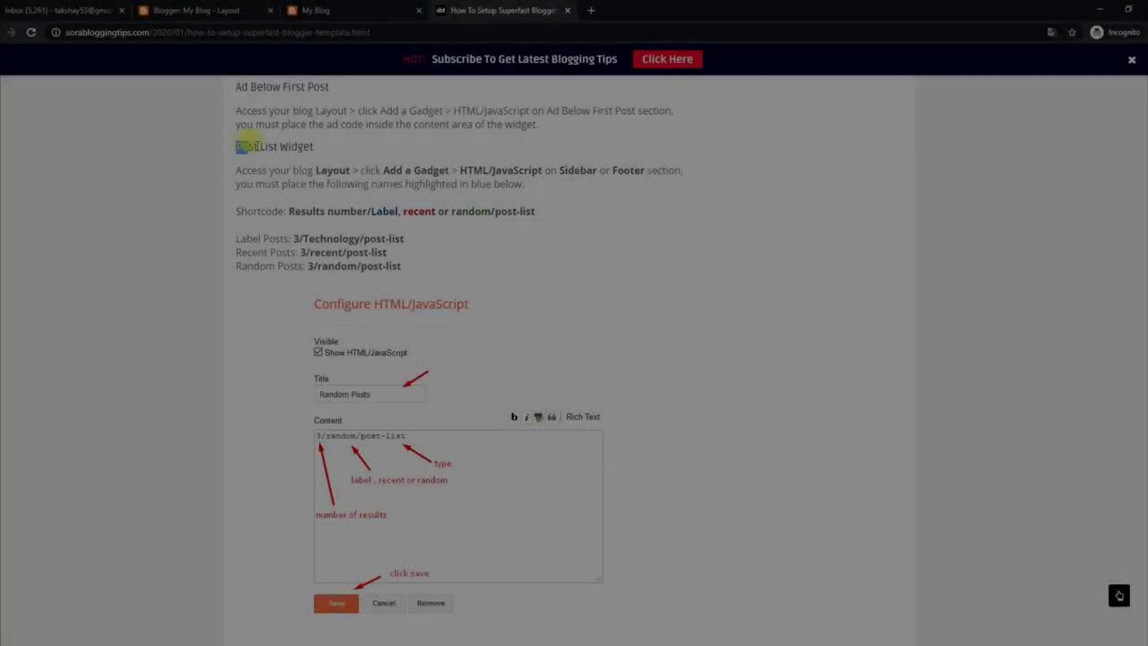
Read the setup guide's Post List Widget instructions and shortcode format
drag(236, 146, 302, 146)
drag(239, 170, 540, 189)
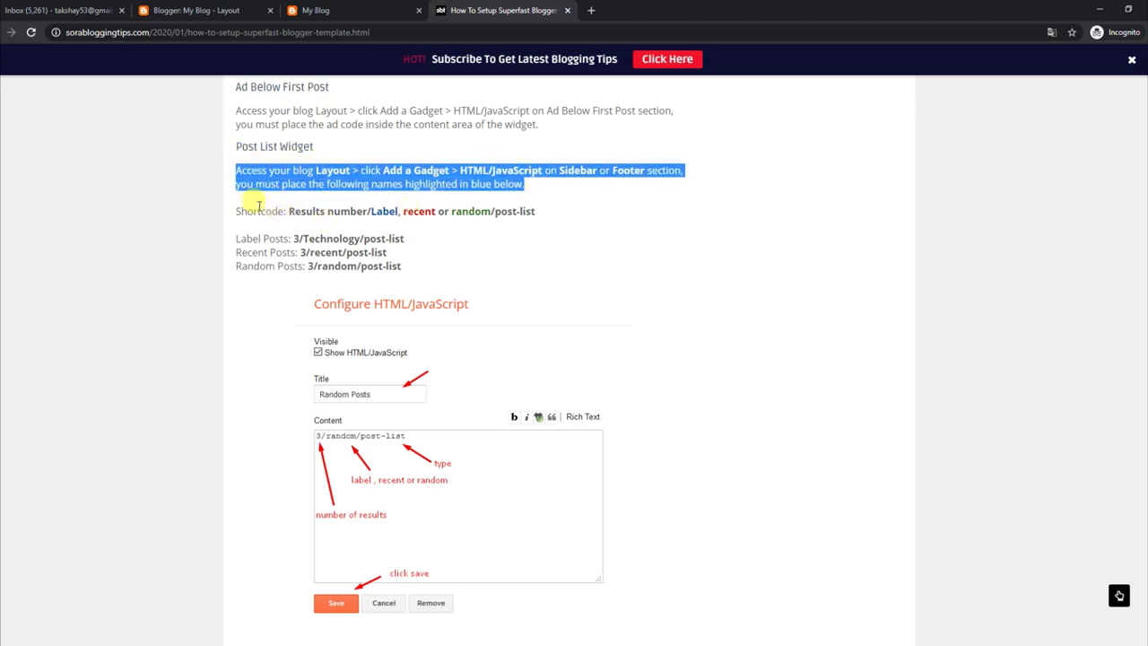
drag(238, 211, 545, 224)
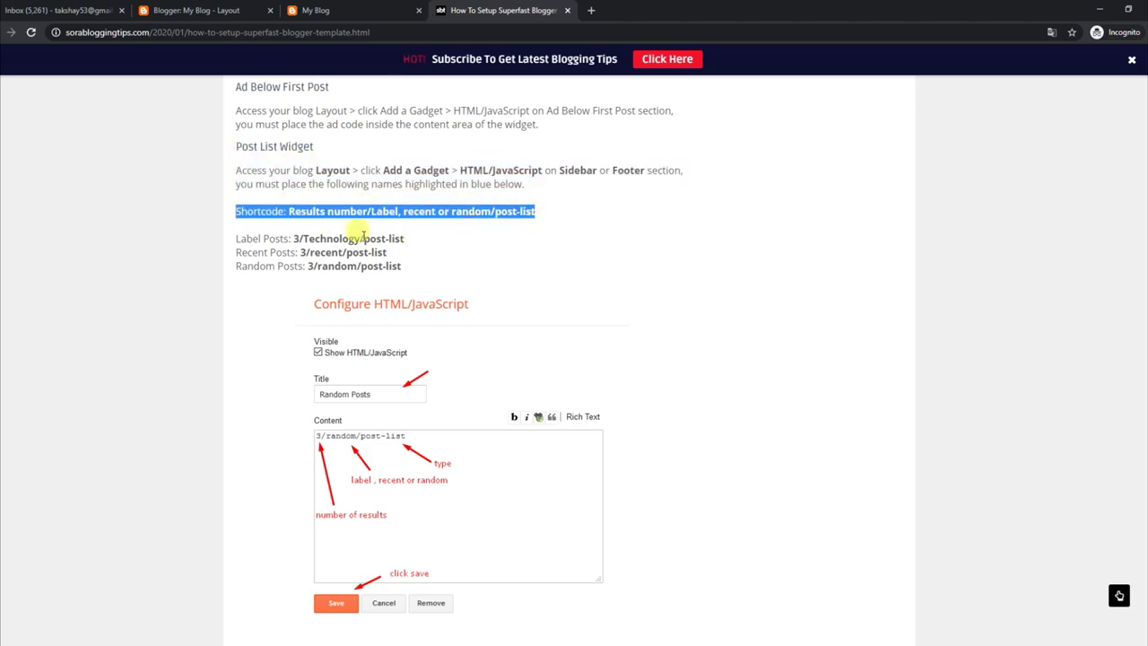
Copy the label posts shortcode 3/Technology/post-list from the setup guide
drag(296, 238, 418, 239)
right_click(408, 240)
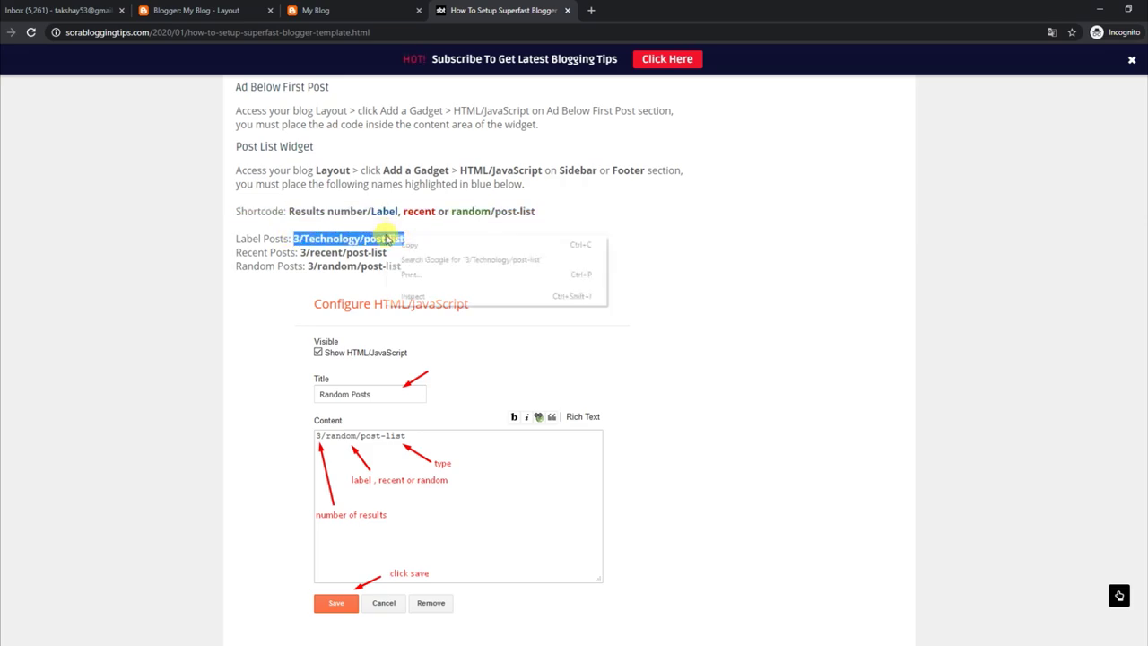
click(408, 245)
Add an untitled HTML/JavaScript gadget to Sidebar Right (B) in the Blogger layout, paste the copied shortcode as its content and save it
click(383, 8)
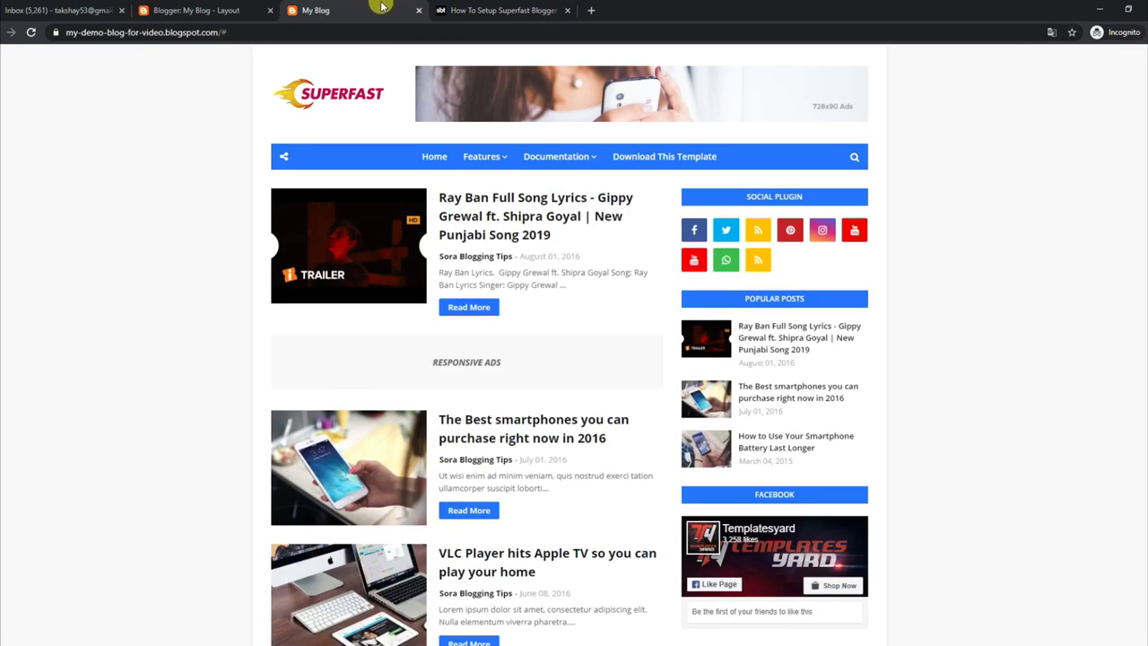
click(198, 10)
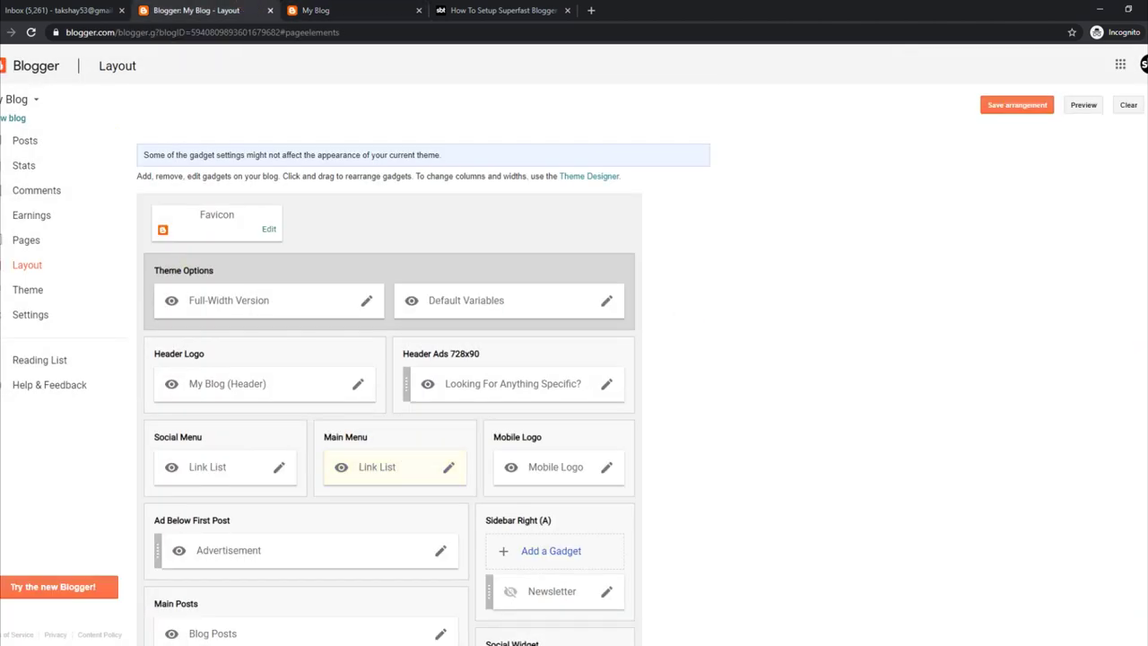
scroll(683, 380, down, 5)
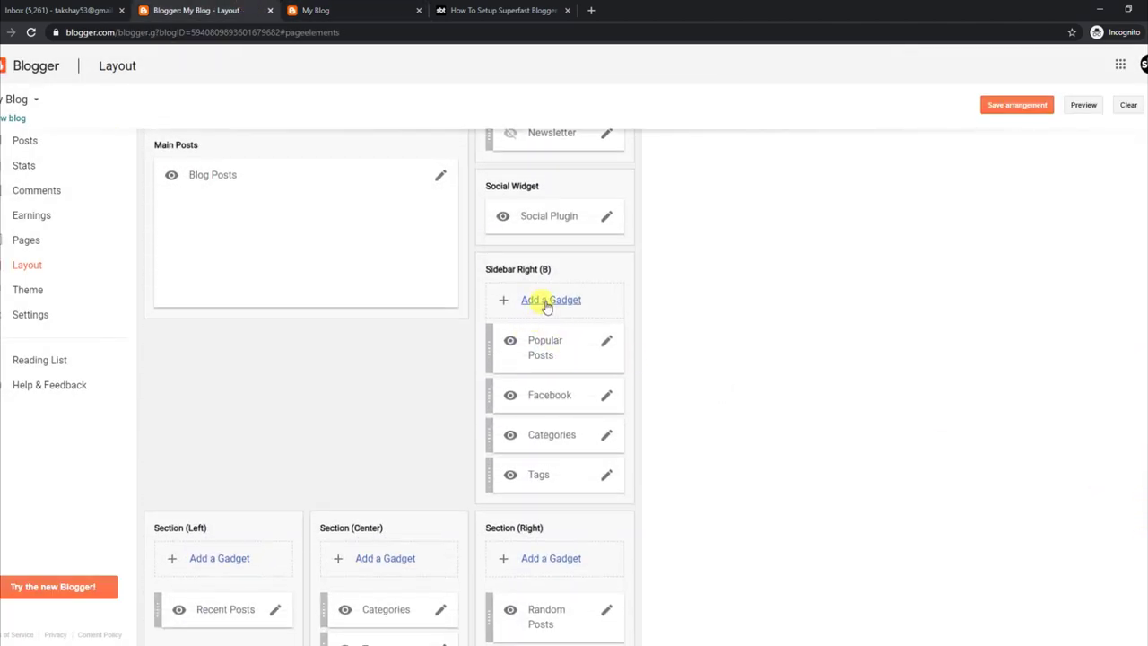
click(549, 300)
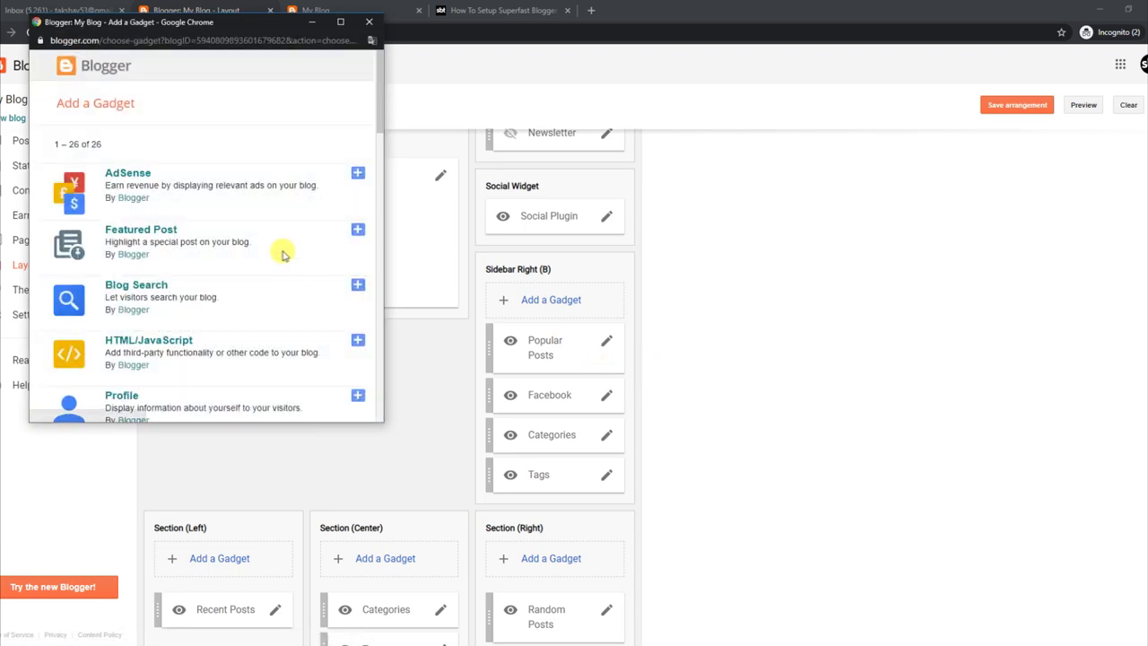
click(358, 340)
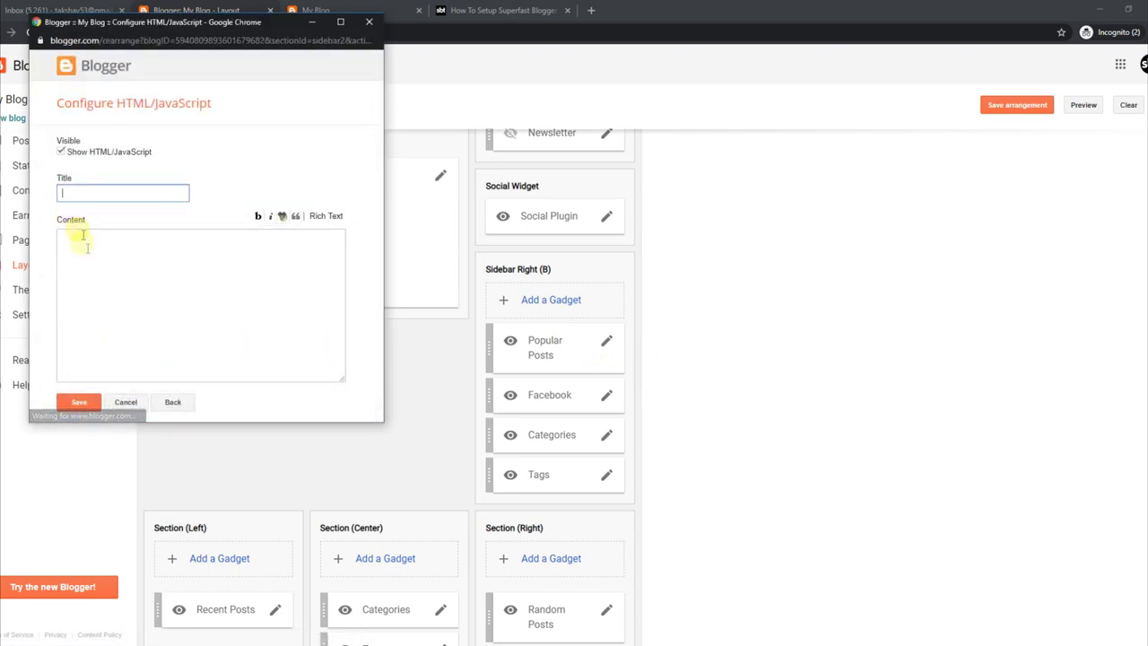
right_click(86, 249)
click(116, 346)
click(97, 403)
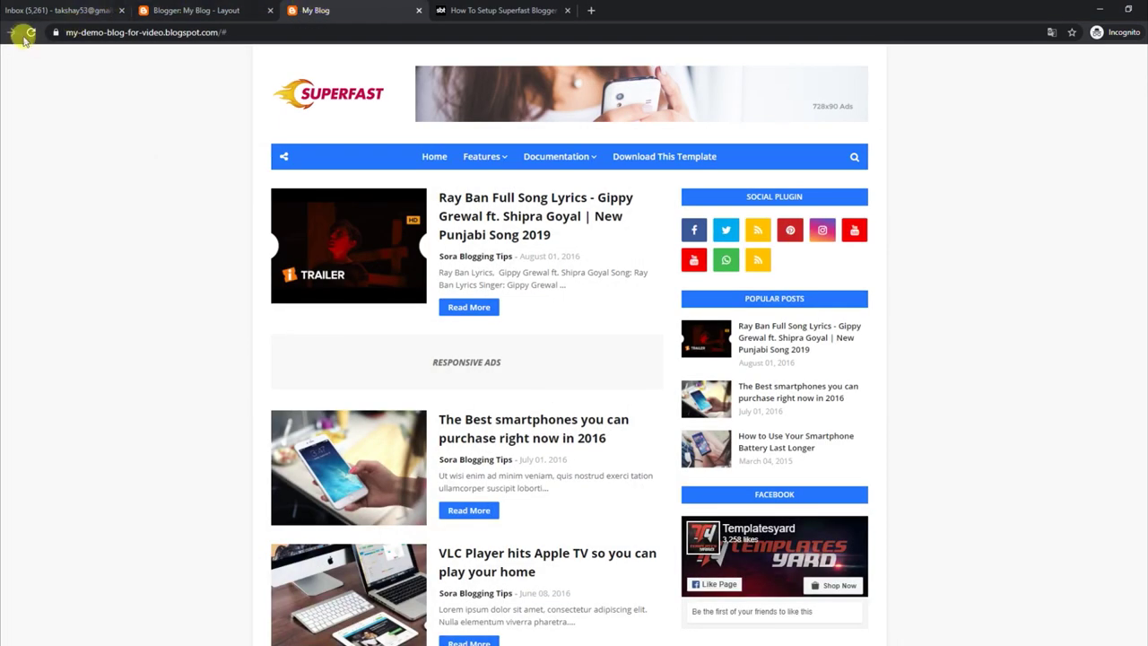
Reload the live blog, and read the setup guide's Social Widget instructions and list of available icons against the blog's social icons
click(30, 33)
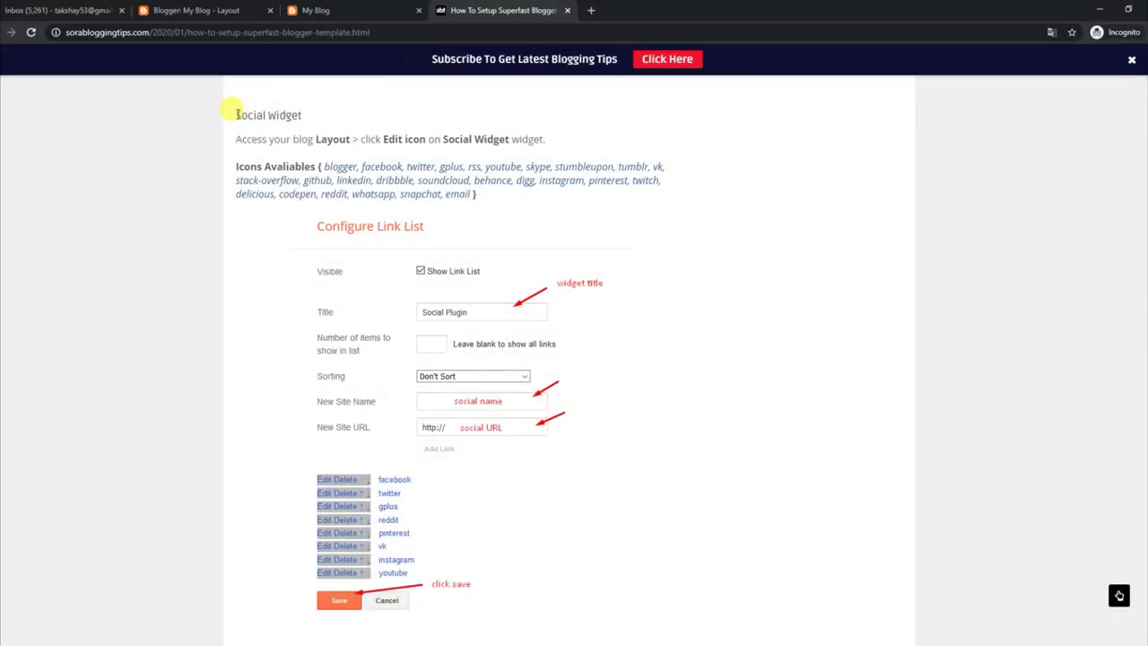
drag(236, 115, 301, 116)
drag(237, 139, 547, 142)
drag(235, 166, 473, 205)
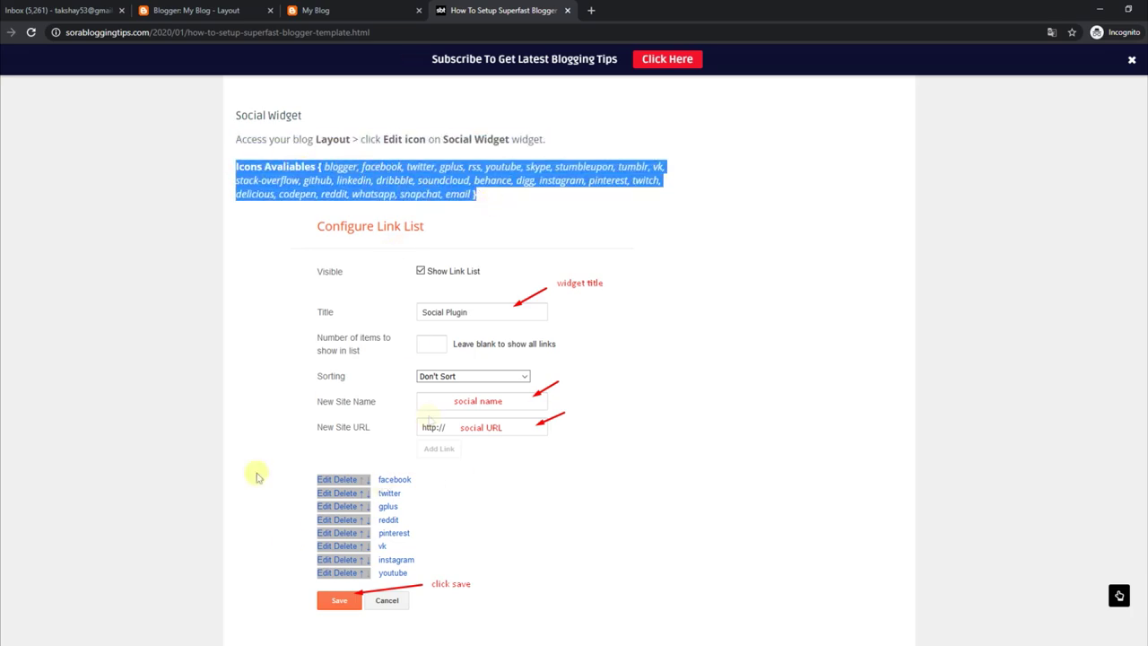
key(ctrl+shift+Tab)
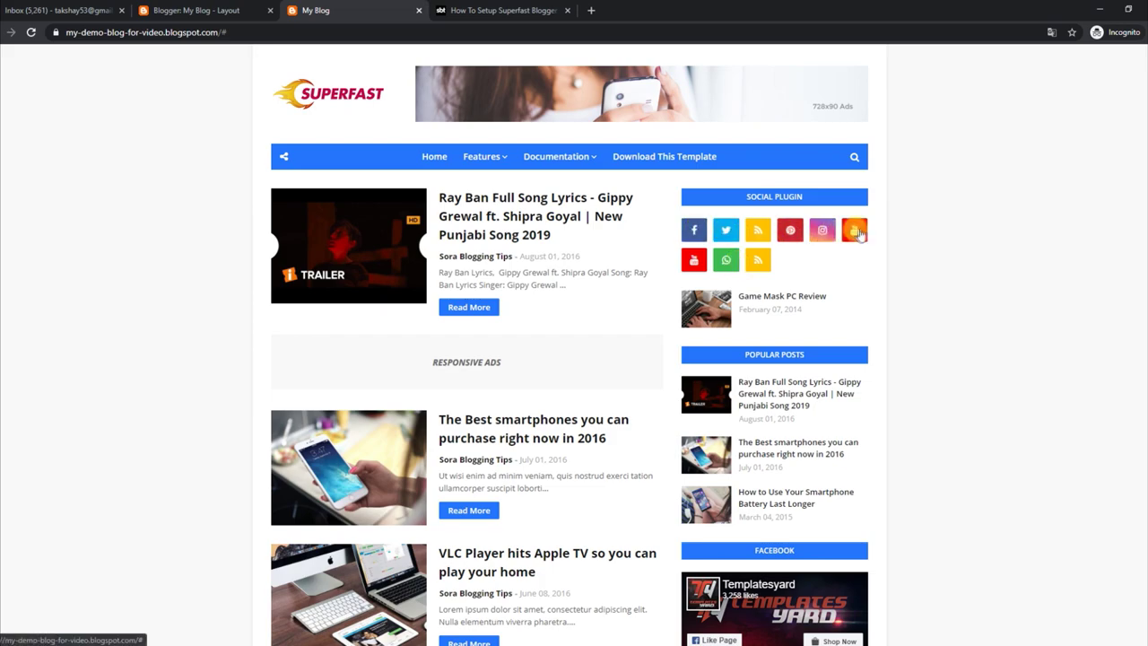
Delete the facebook link from the Social Plugin widget in the Blogger layout, save the widget and reload the live blog
click(209, 8)
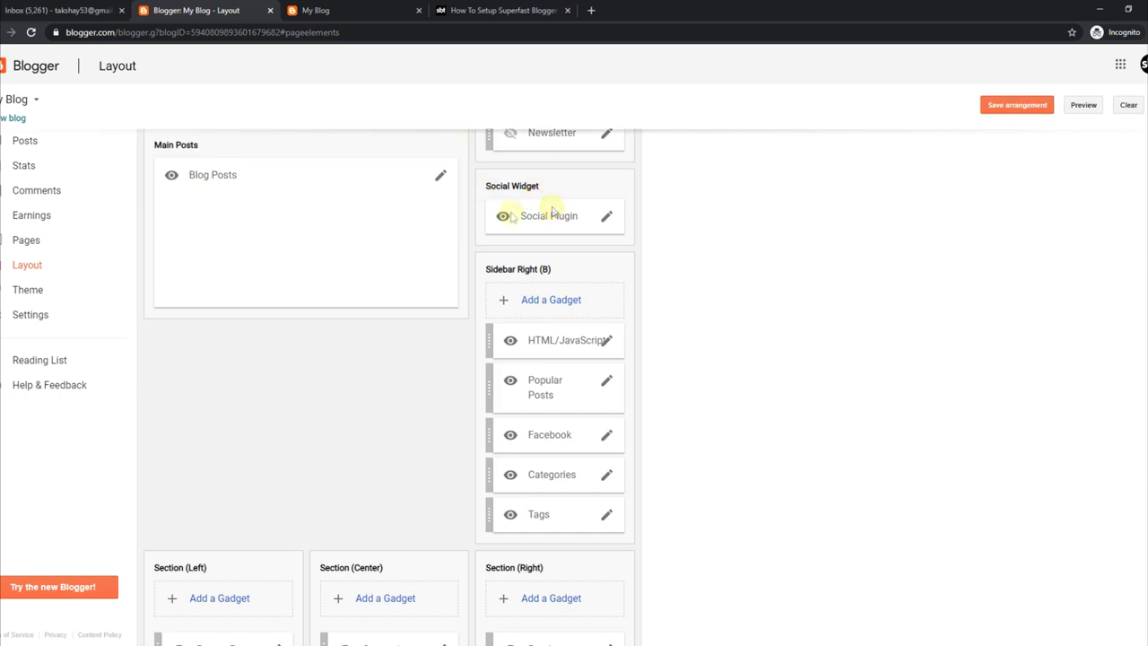
click(606, 217)
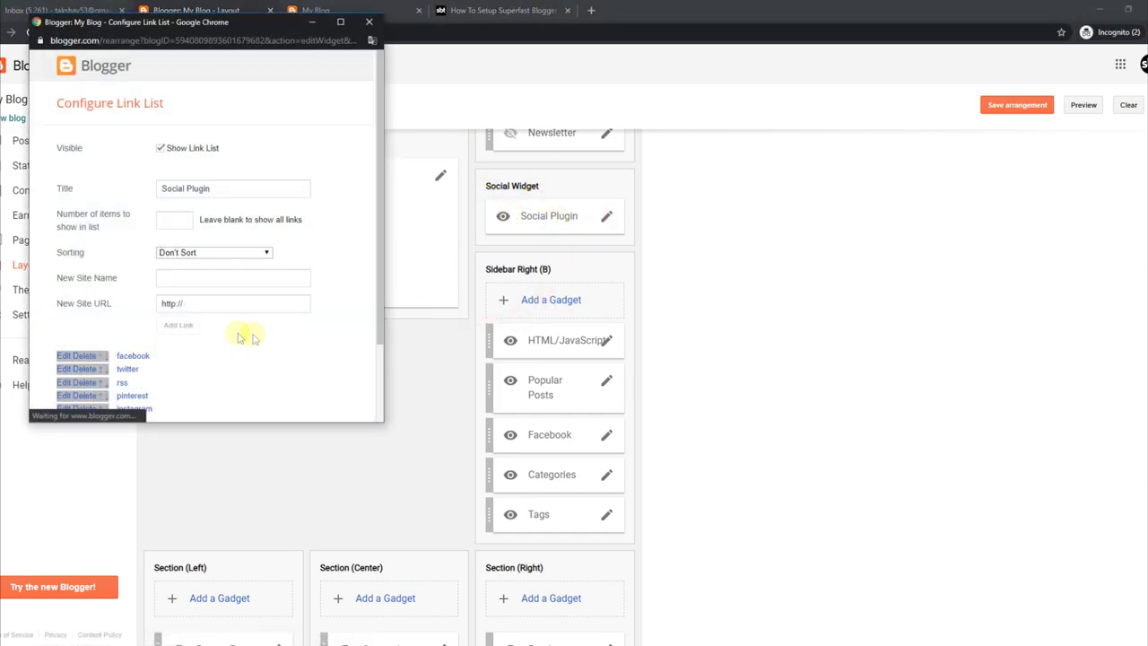
scroll(380, 260, down, 2)
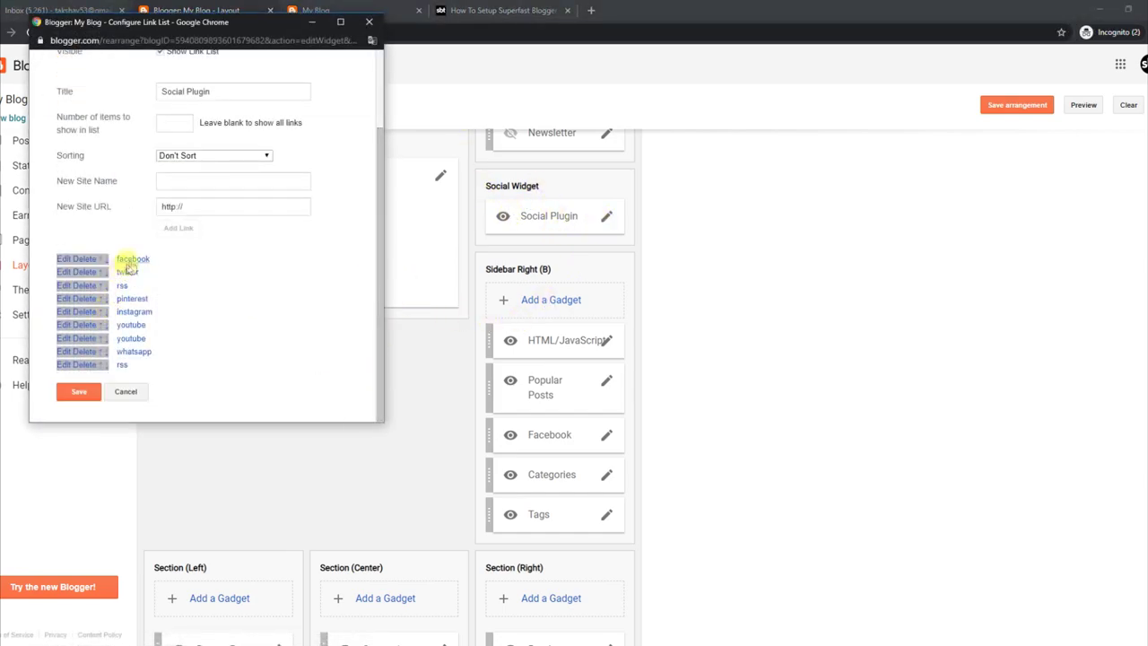
click(79, 258)
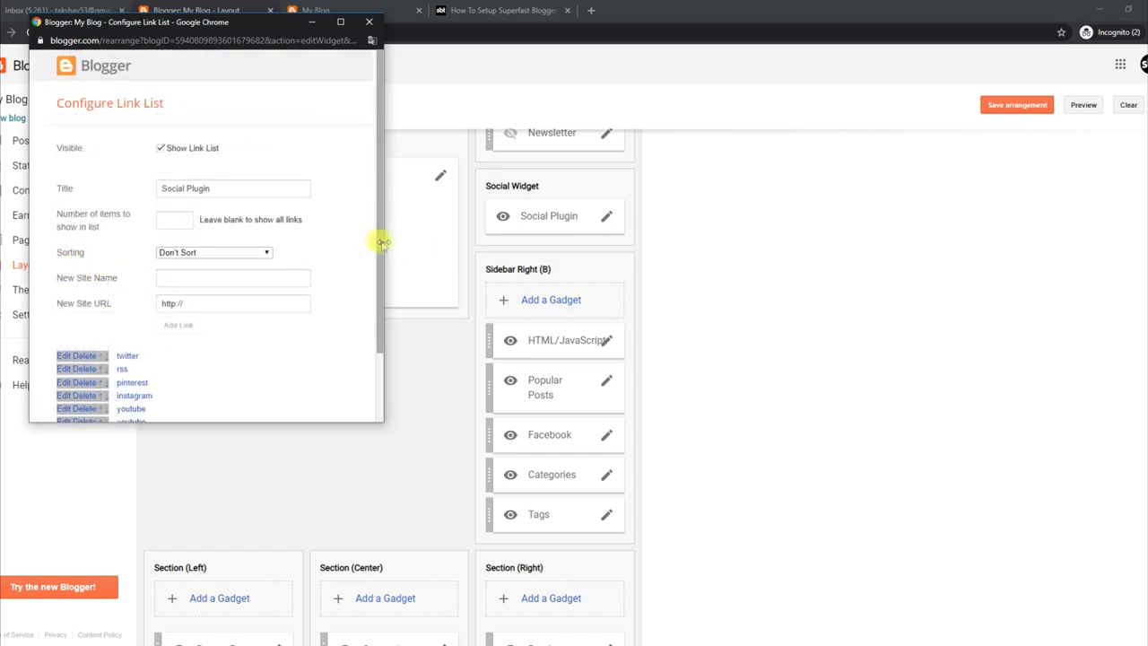
drag(378, 238, 386, 373)
click(79, 391)
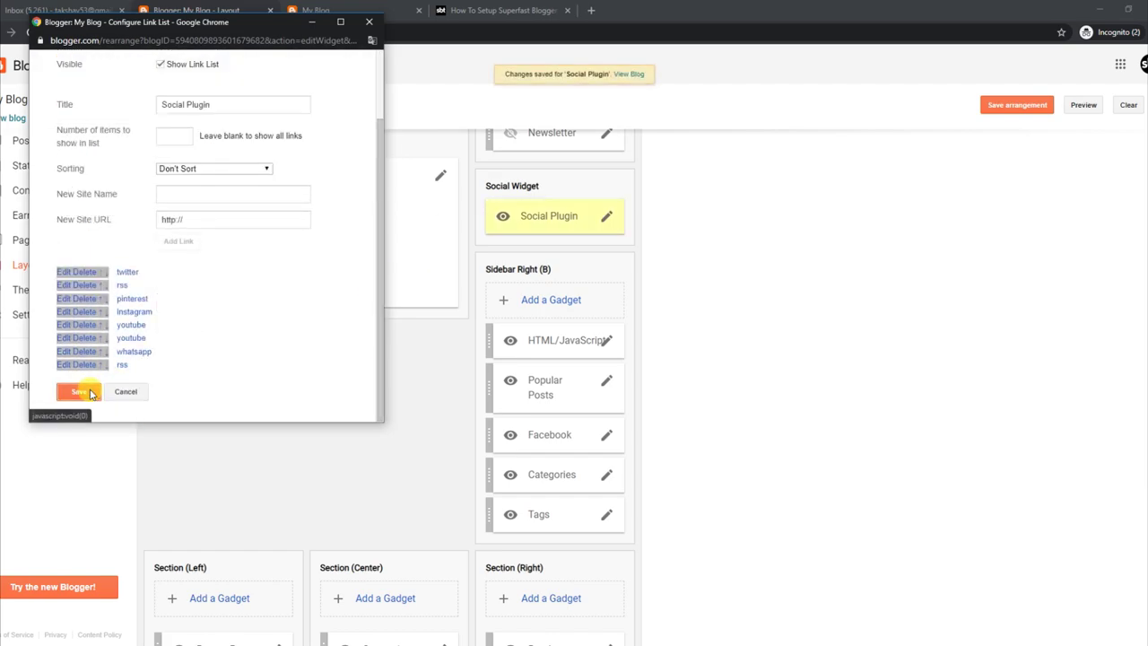
click(351, 11)
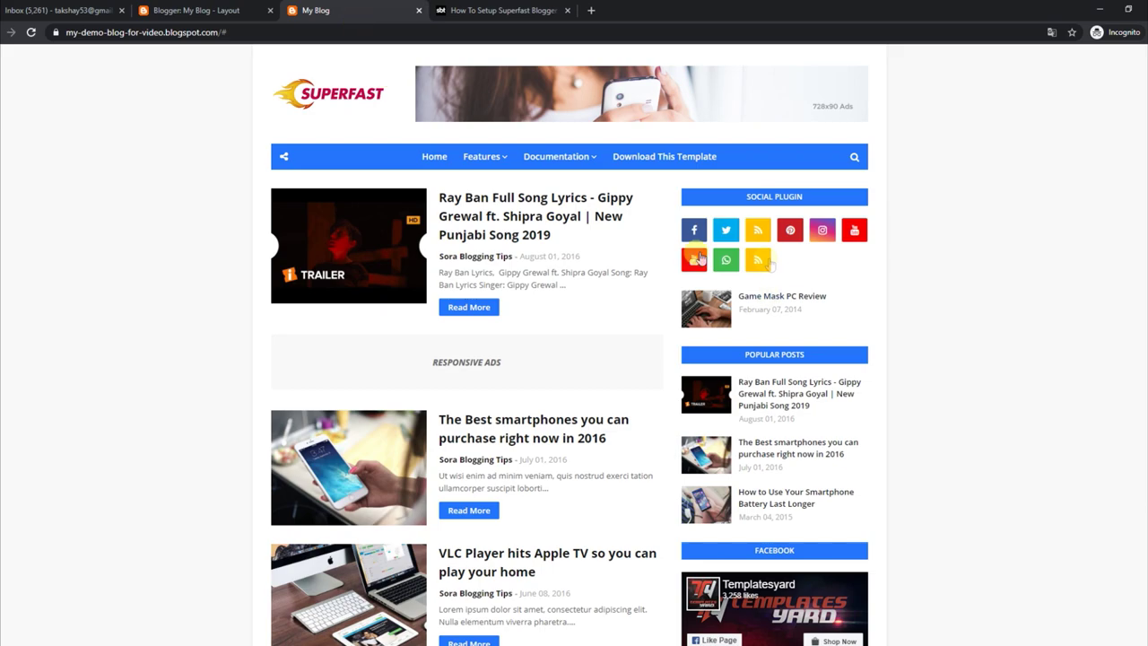
click(31, 33)
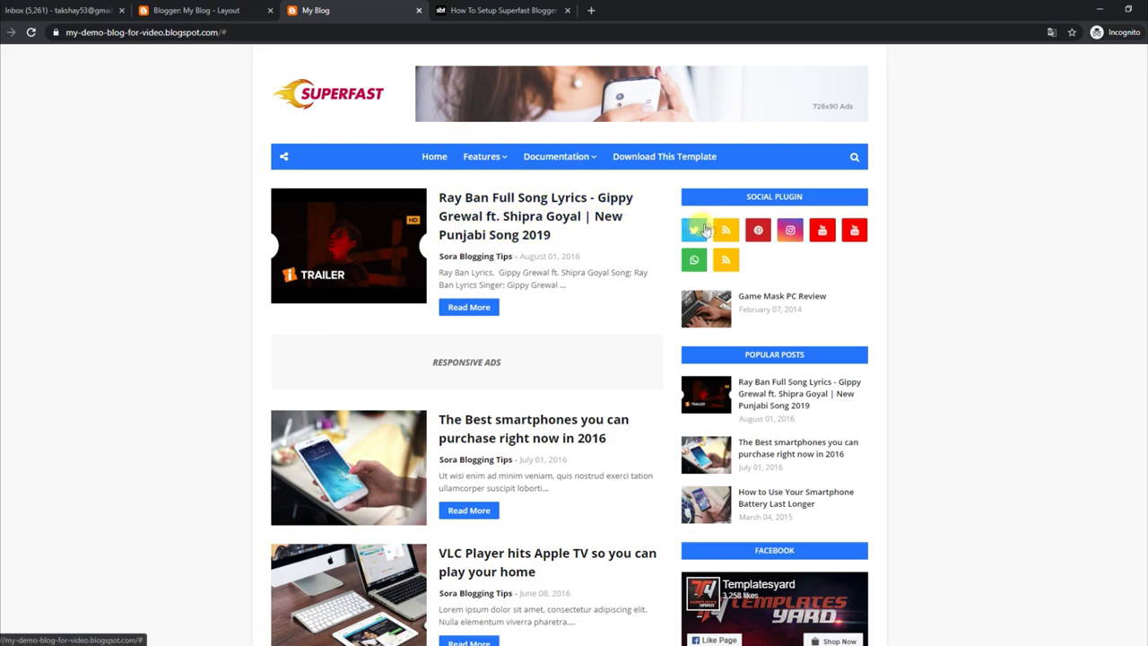
Add a new link named facebook to the Social Plugin widget, save it and reload the live blog
key(ctrl+shift+Tab)
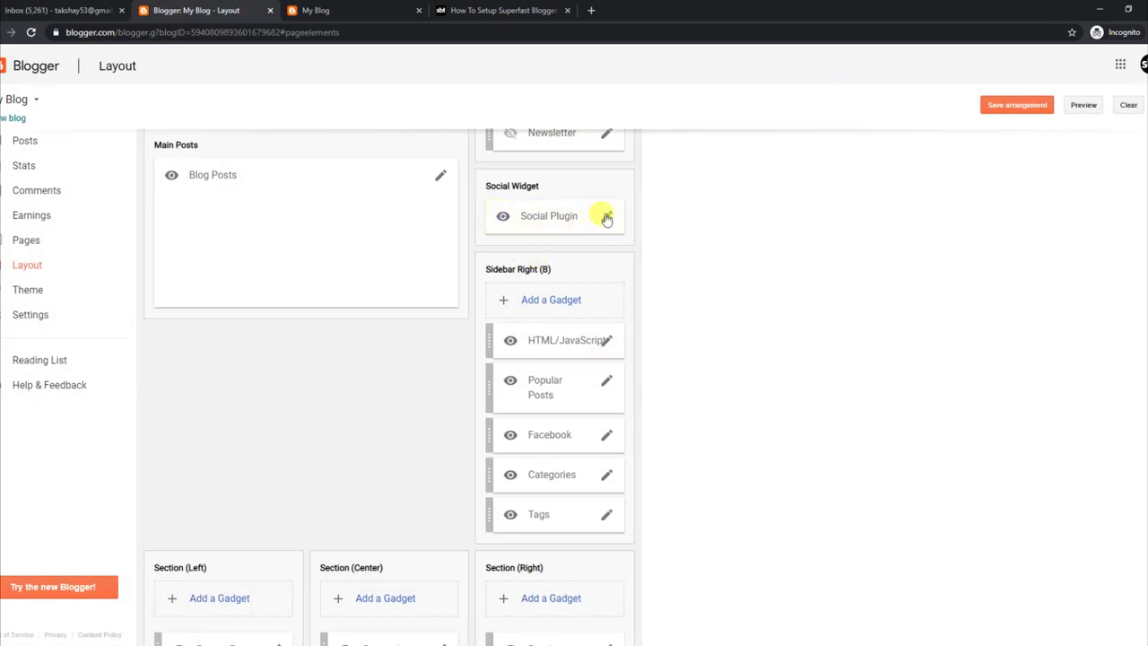
click(606, 218)
click(187, 277)
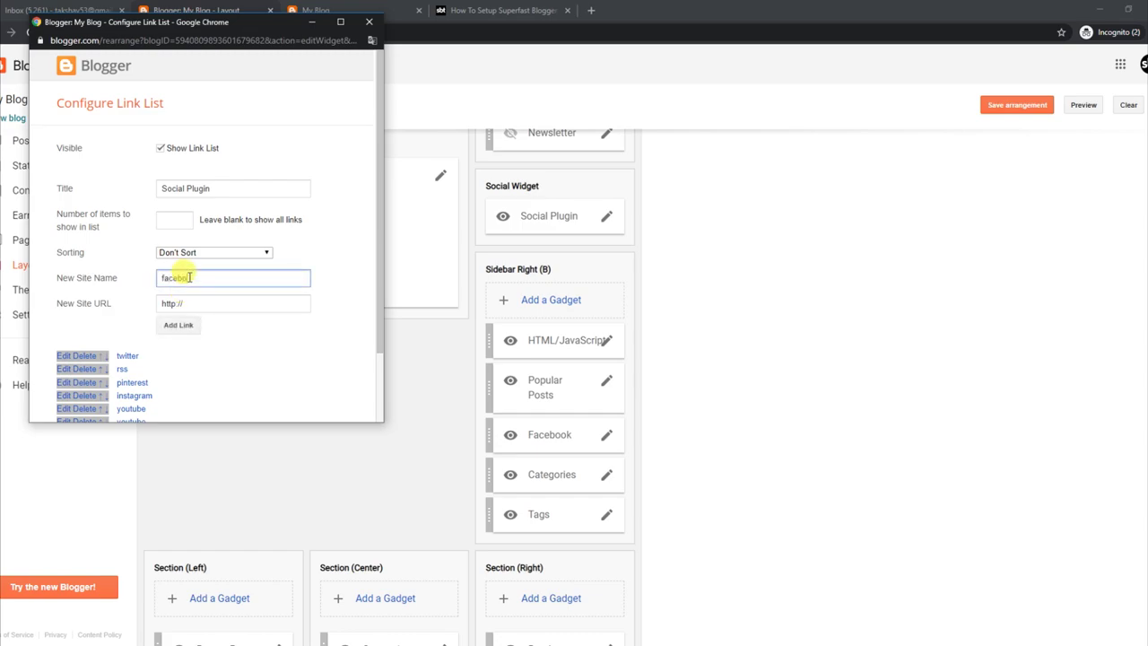
click(184, 324)
scroll(380, 305, down, 1)
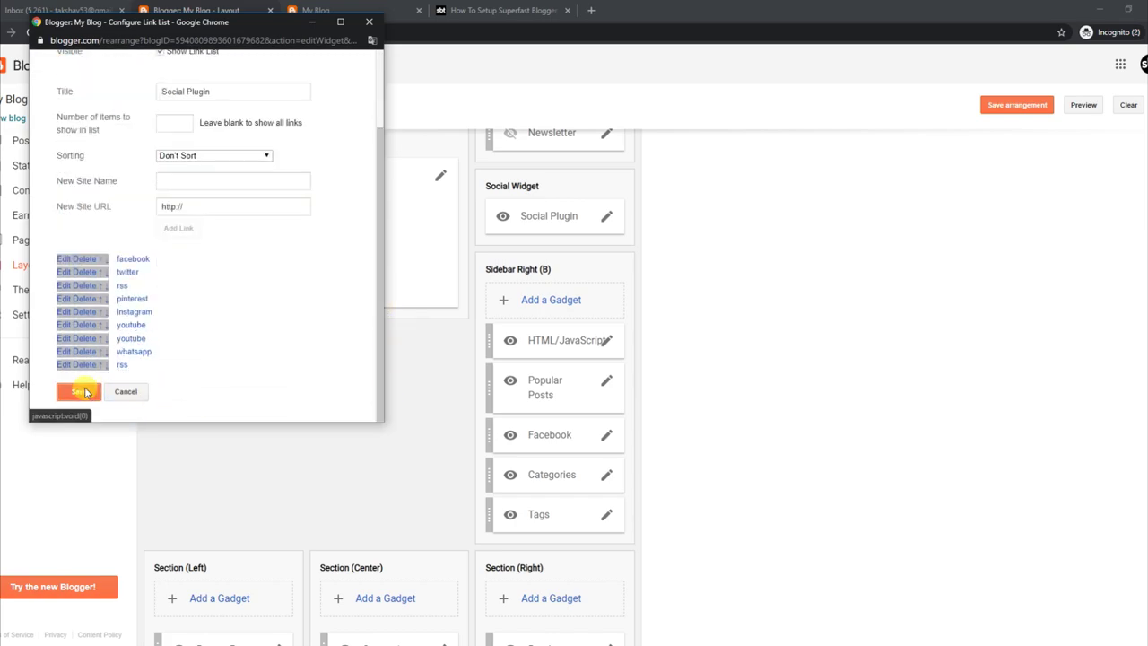
click(79, 392)
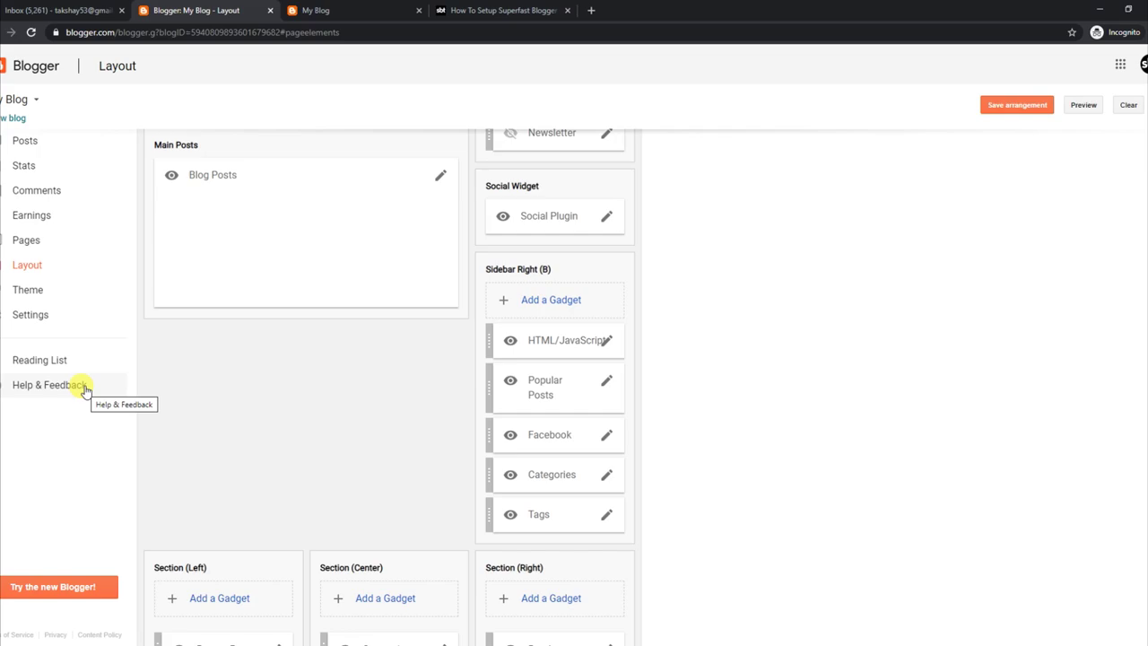
click(384, 7)
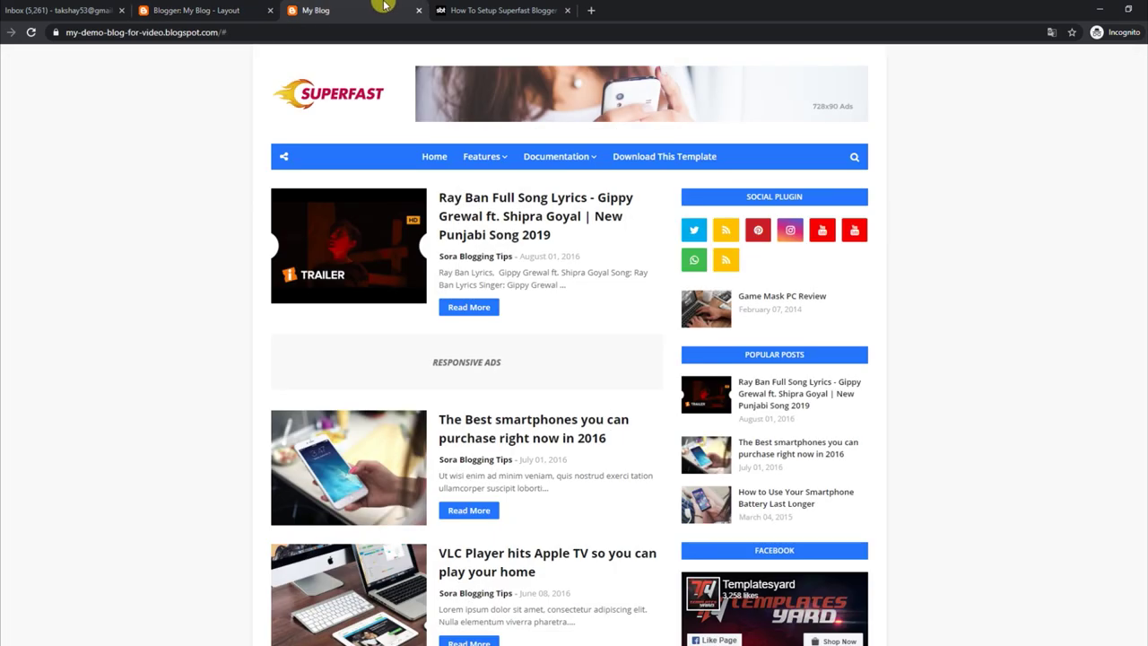
click(31, 33)
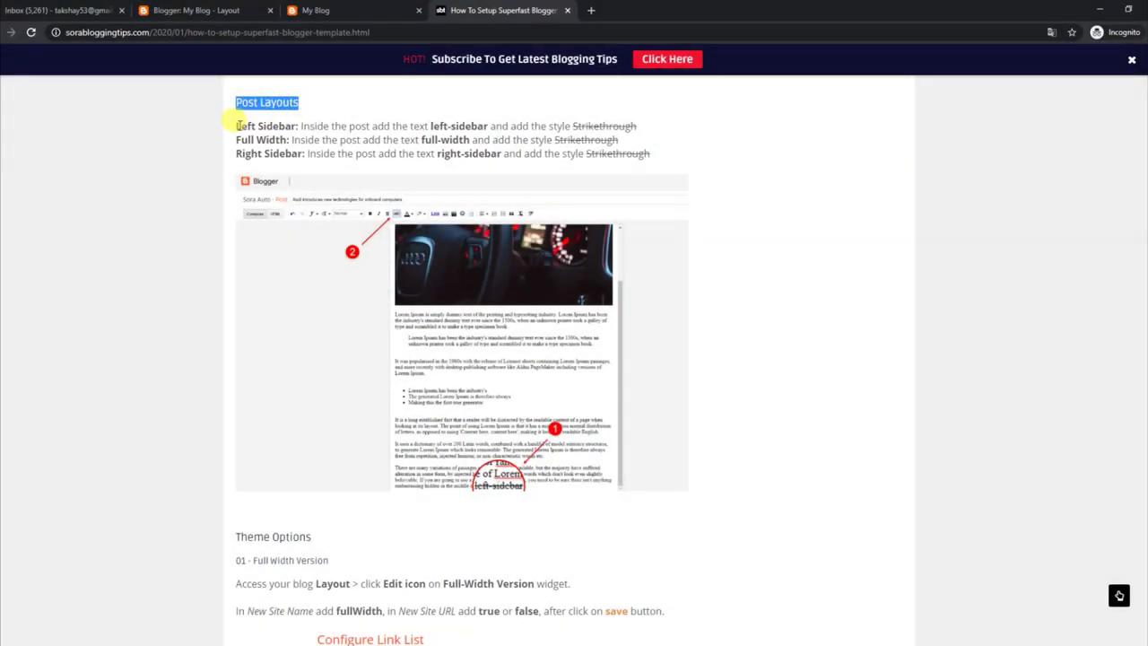
Read the setup guide's Post Layouts instructions for the left sidebar, full width and right sidebar
drag(238, 126, 642, 130)
drag(237, 140, 619, 140)
drag(236, 154, 658, 154)
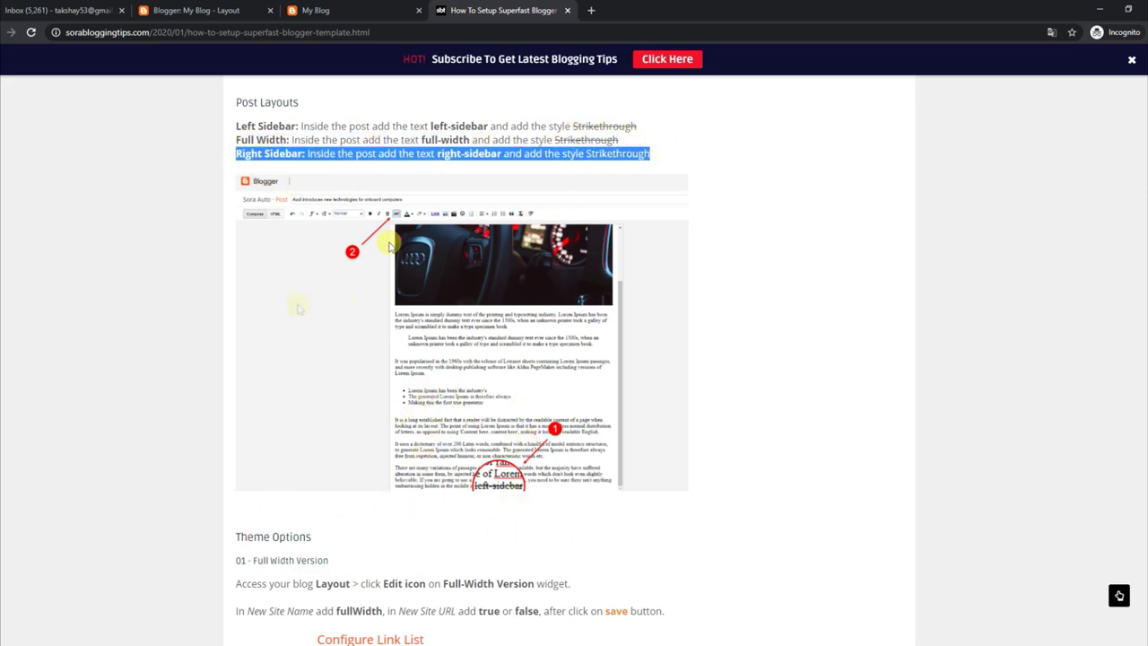
Open the Ray Ban Full Song Lyrics post for editing in Blogger and go to its struck-through sidebar text
click(258, 6)
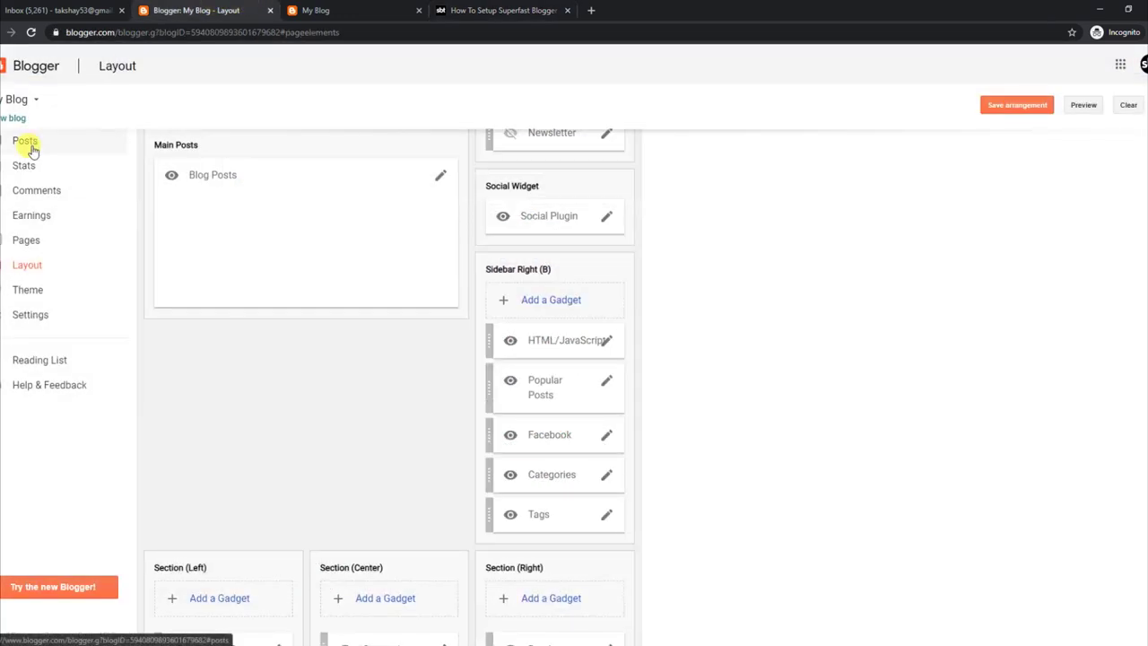
click(31, 148)
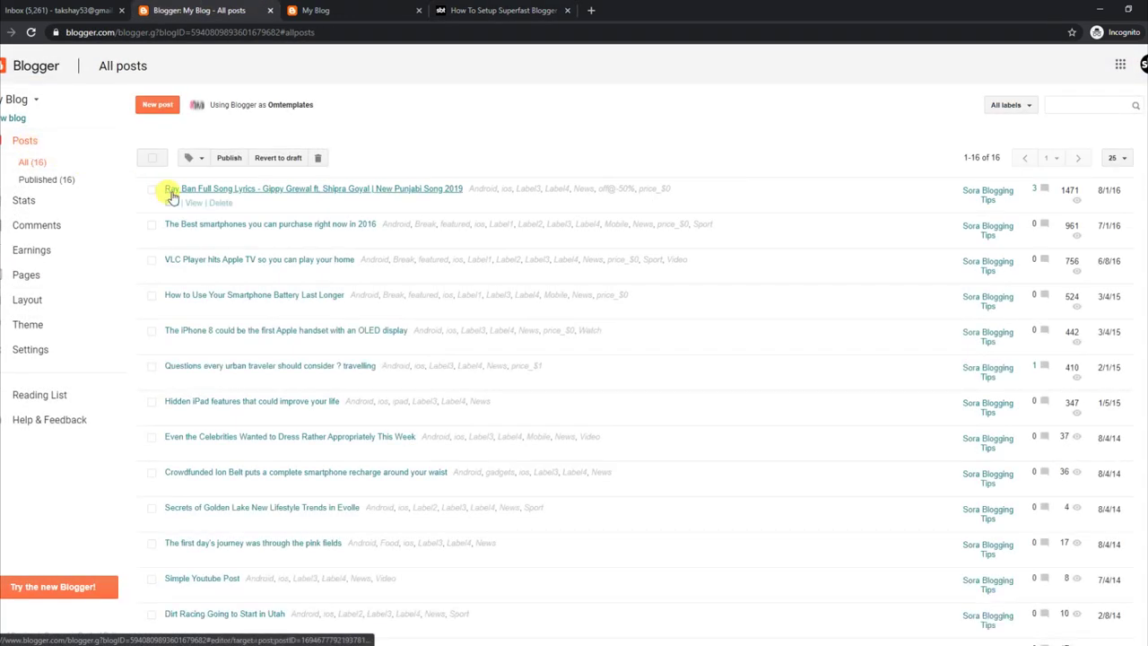
click(170, 201)
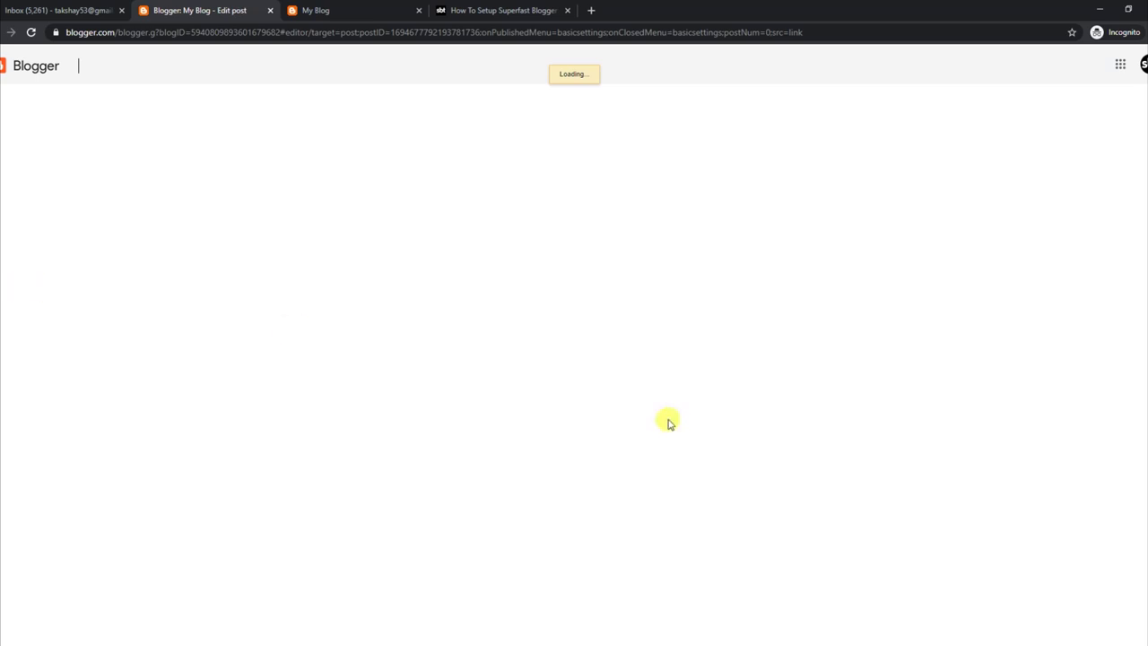
drag(699, 220, 705, 515)
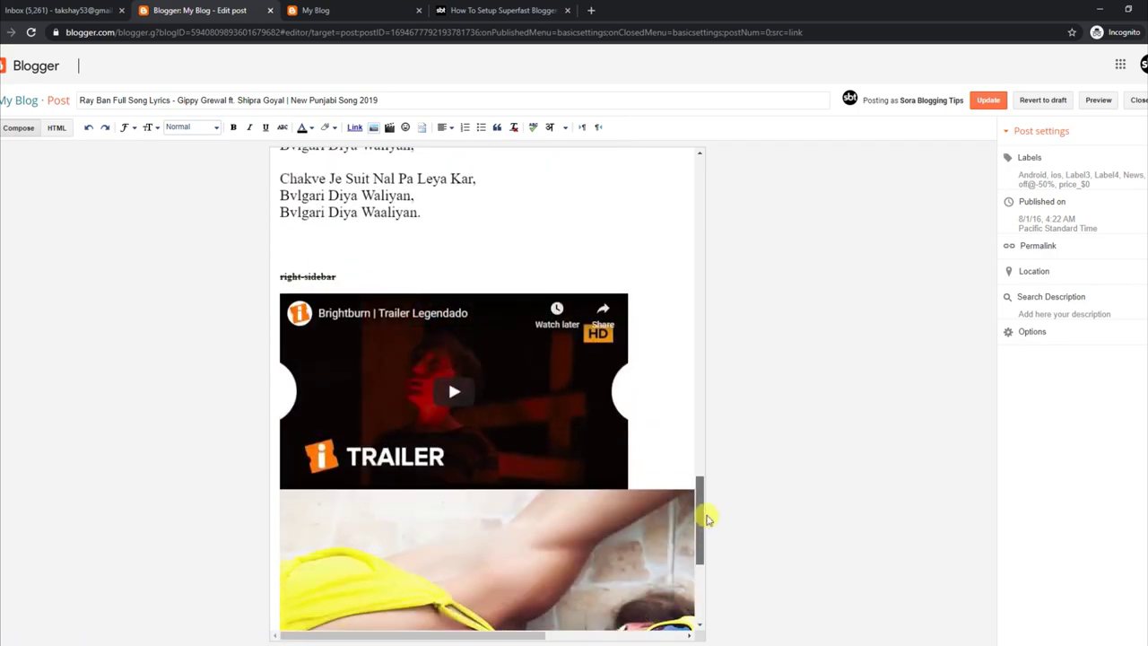
Change the struck-through right-sidebar text to left-sidebar, update the post and view it on the live blog
drag(280, 276, 336, 276)
click(288, 284)
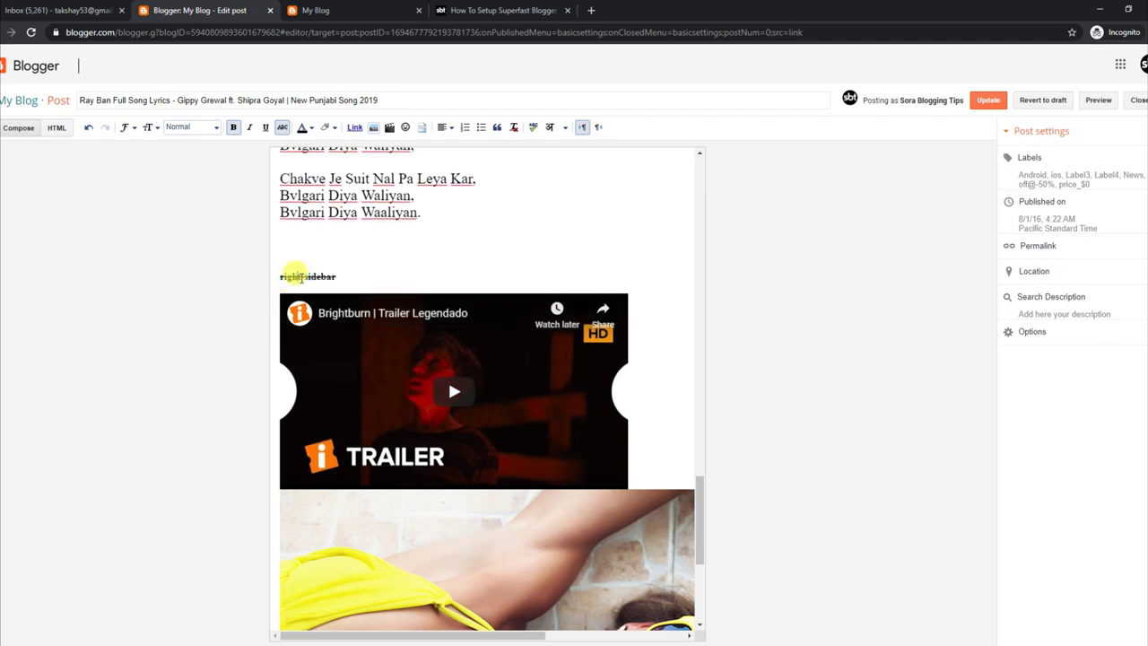
key(BackSpace)
key(BackSpace)
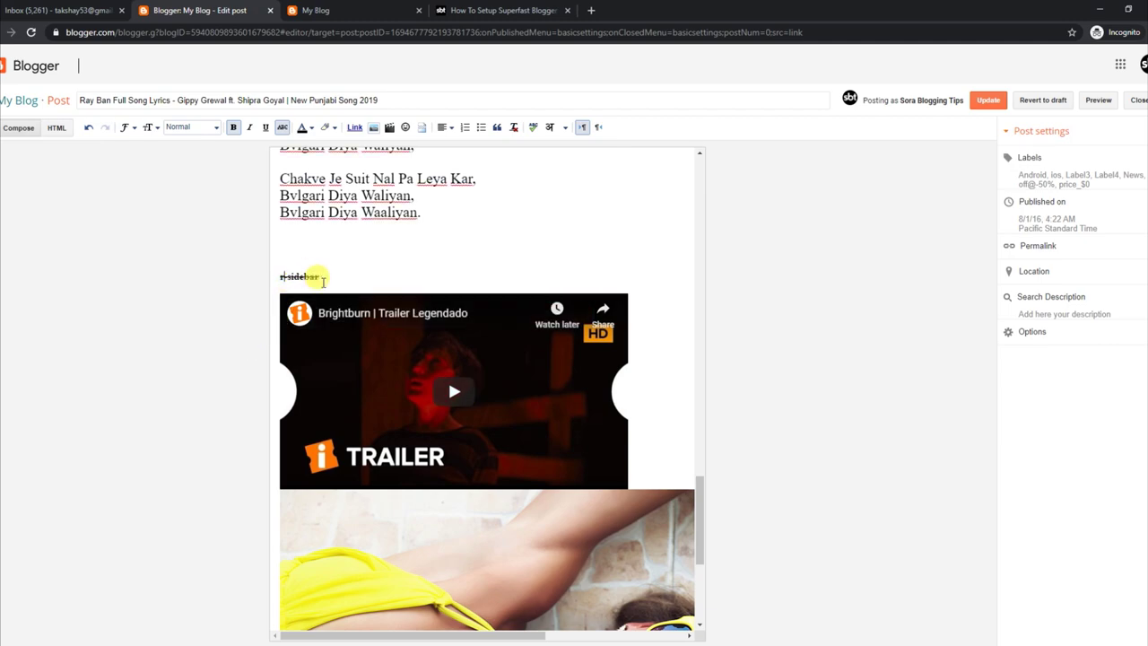
text(left)
click(986, 101)
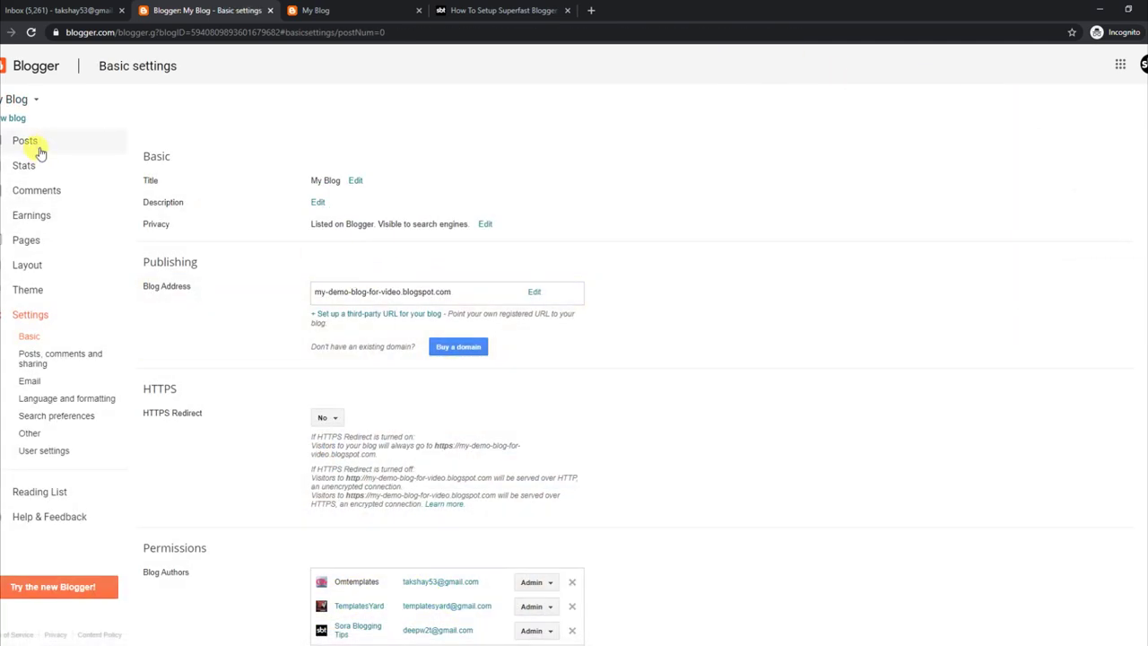
click(40, 150)
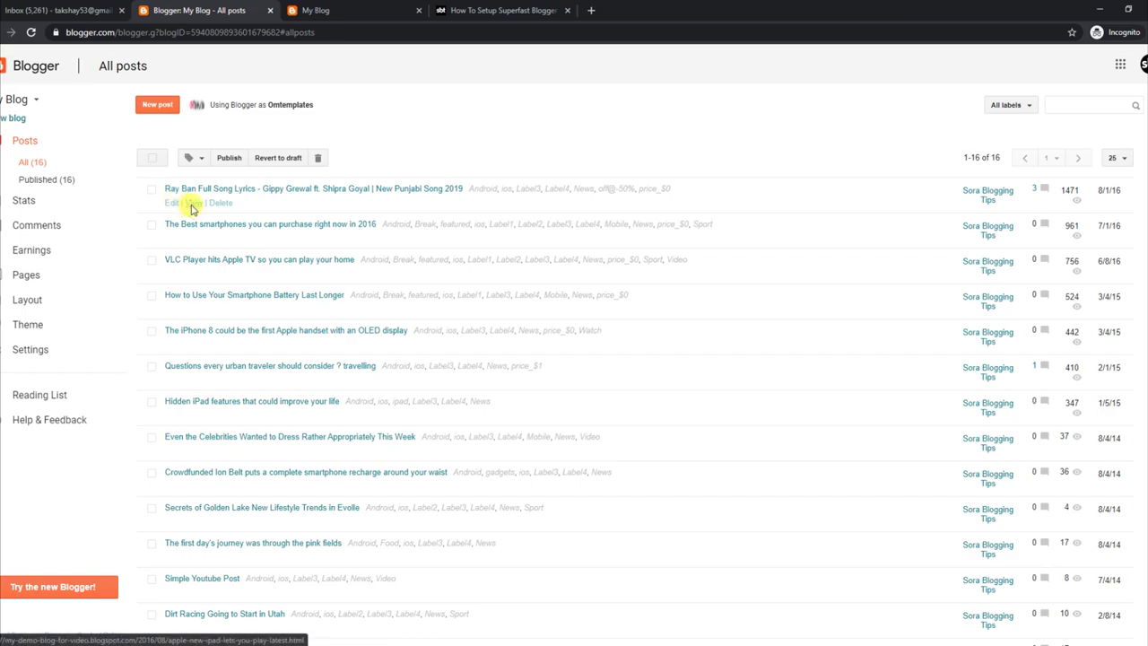
click(191, 204)
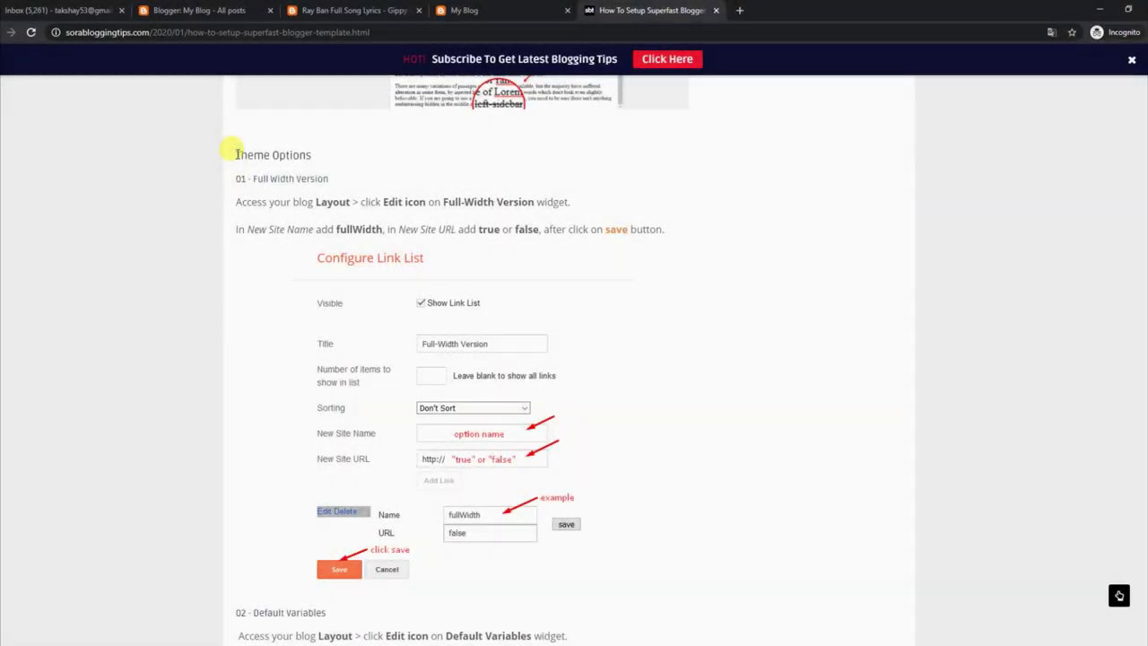
Read the setup guide's Theme Options instructions for the Full Width Version widget
drag(235, 154, 338, 184)
drag(236, 203, 575, 208)
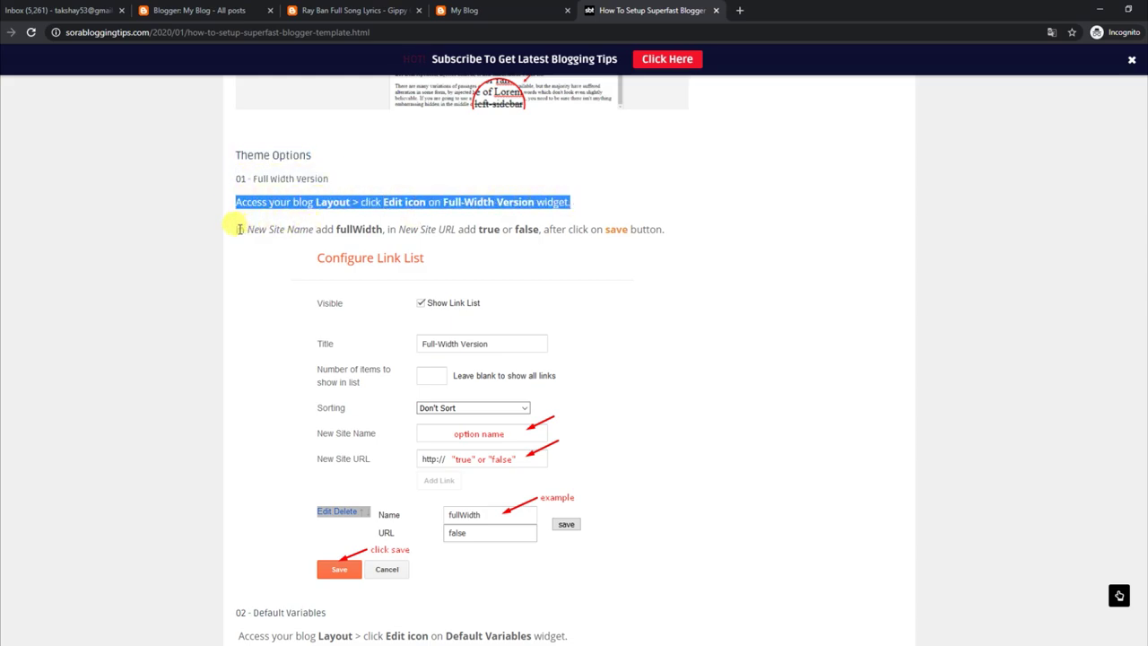
drag(235, 229, 664, 231)
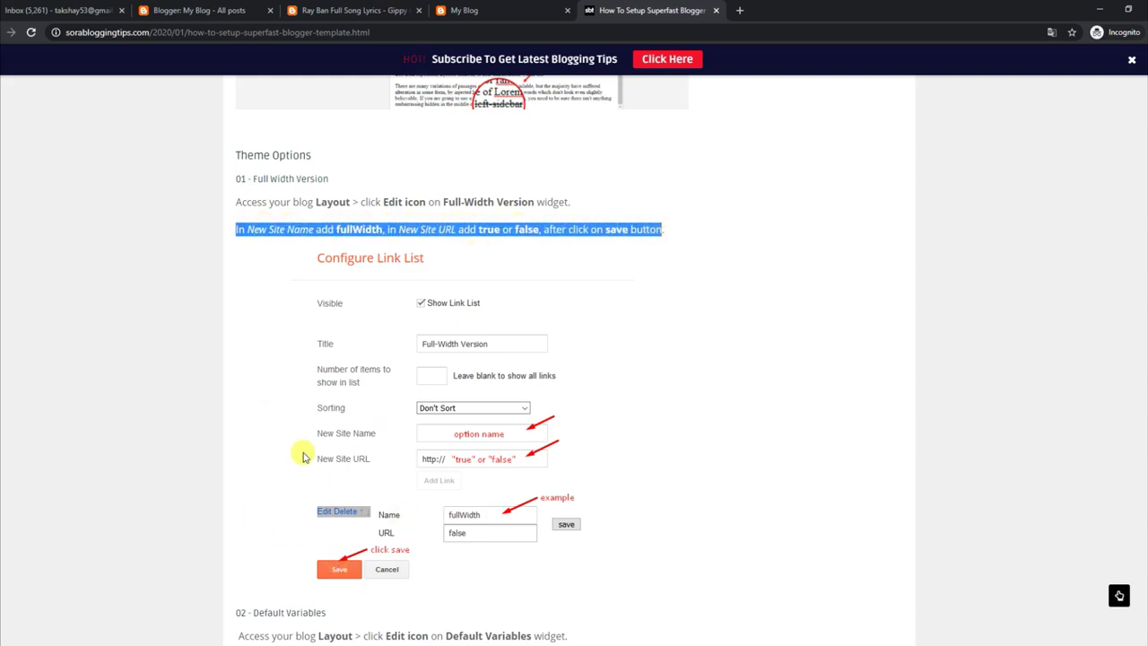
Set the fullWidth link's URL to true in the layout's Full-Width Version widget, save it and return to the live post
click(193, 11)
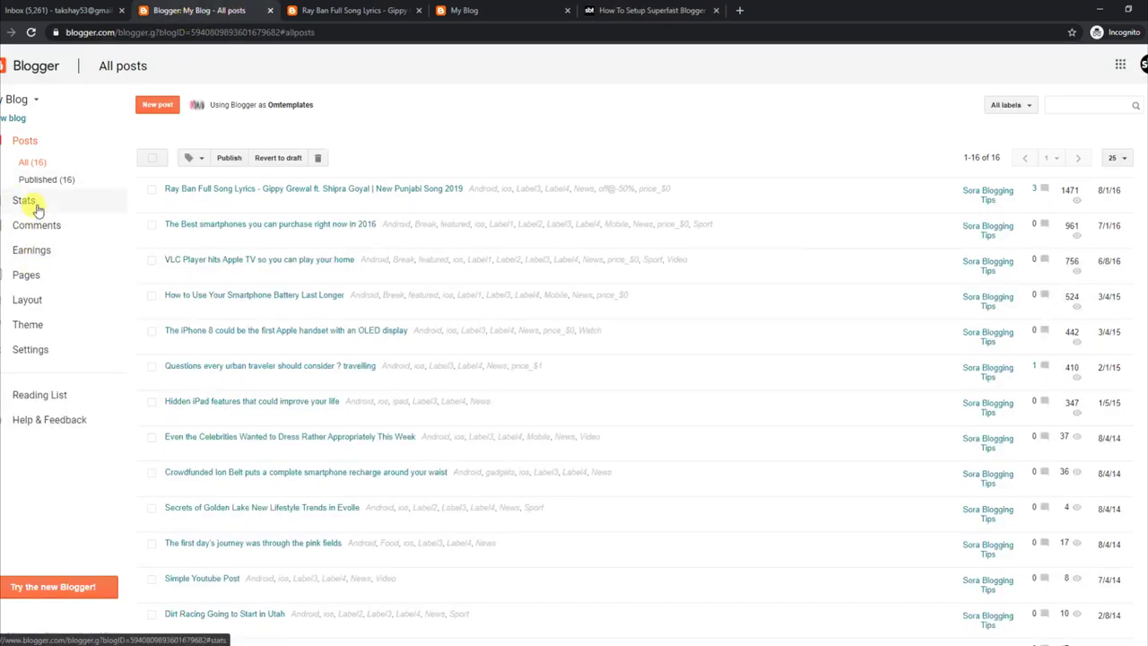
click(39, 299)
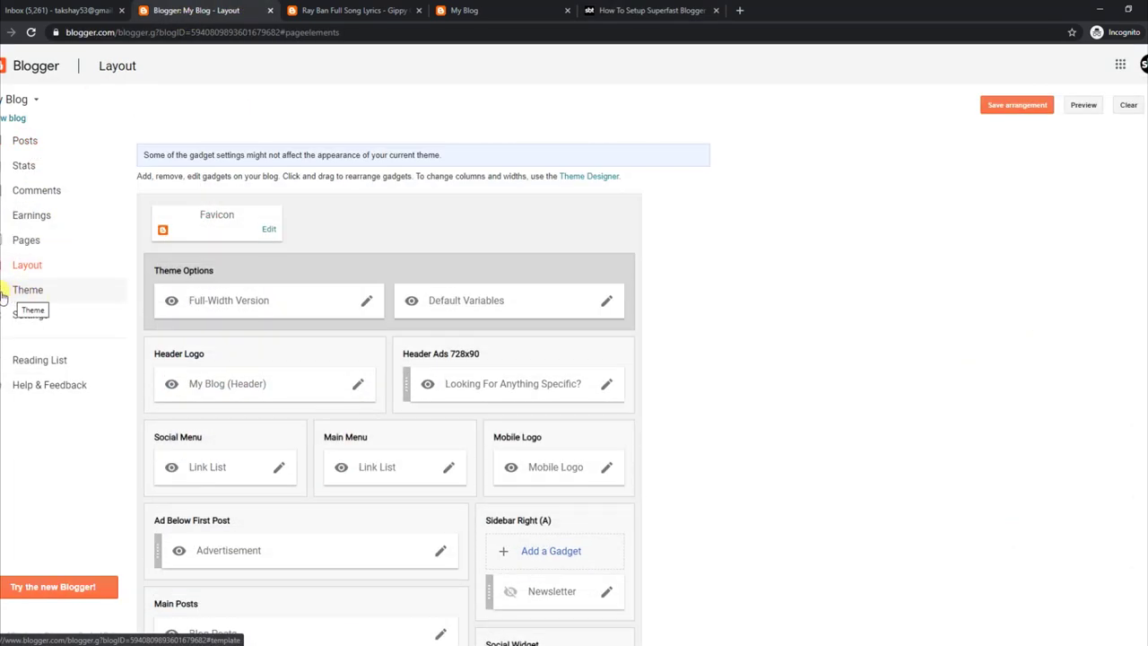
click(366, 300)
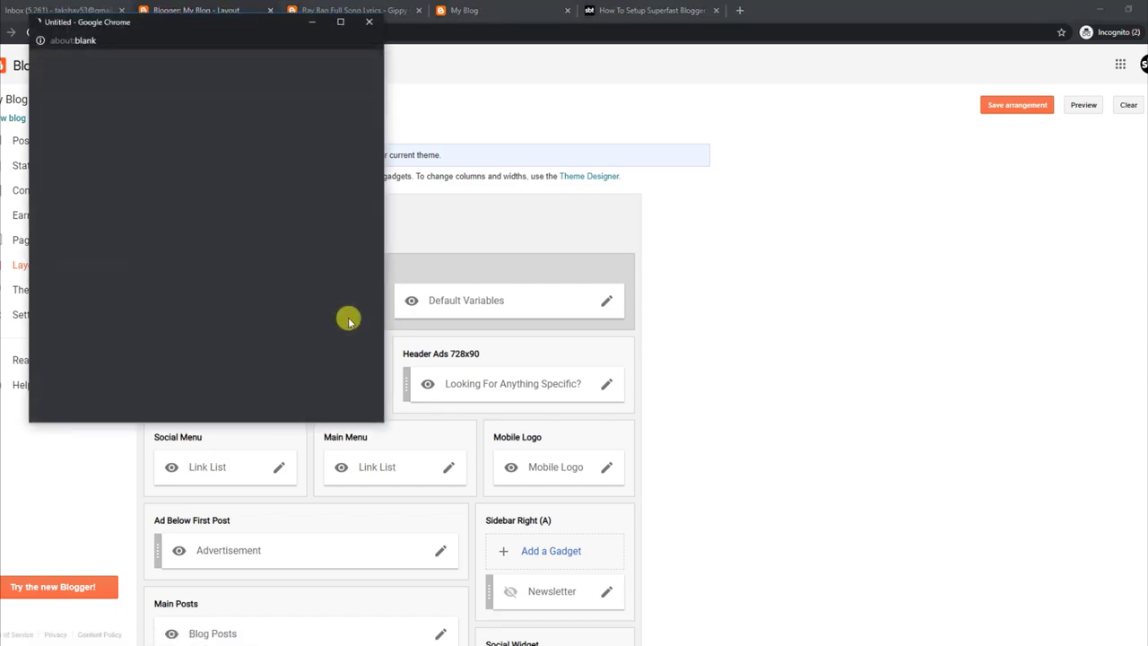
drag(157, 351, 110, 363)
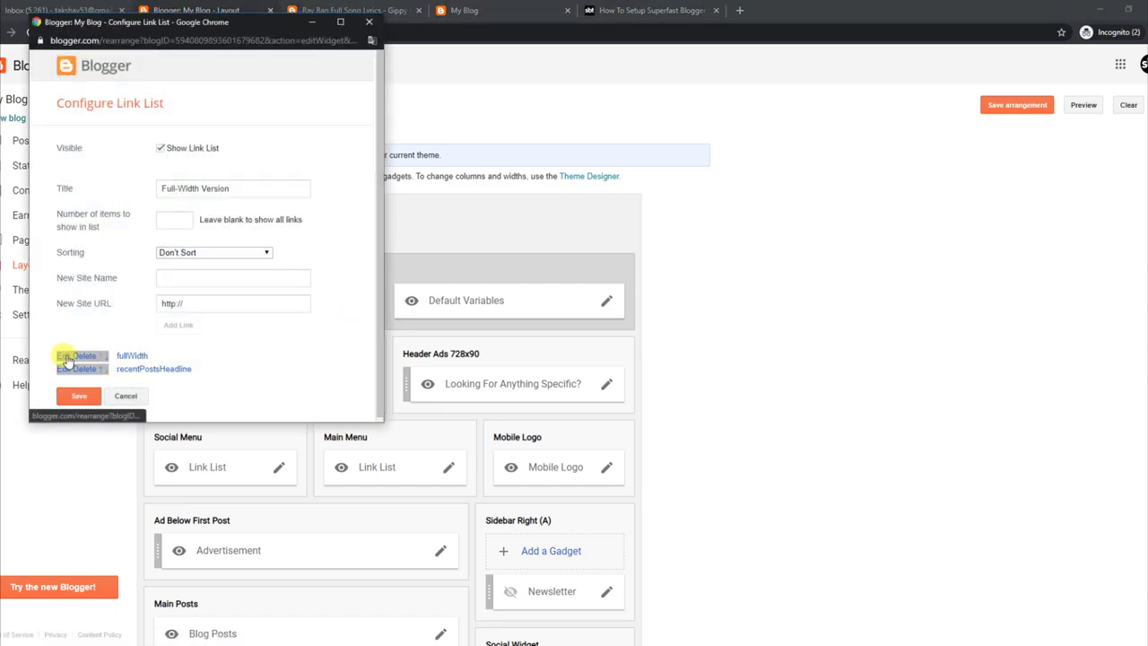
click(70, 355)
scroll(377, 338, down, 1)
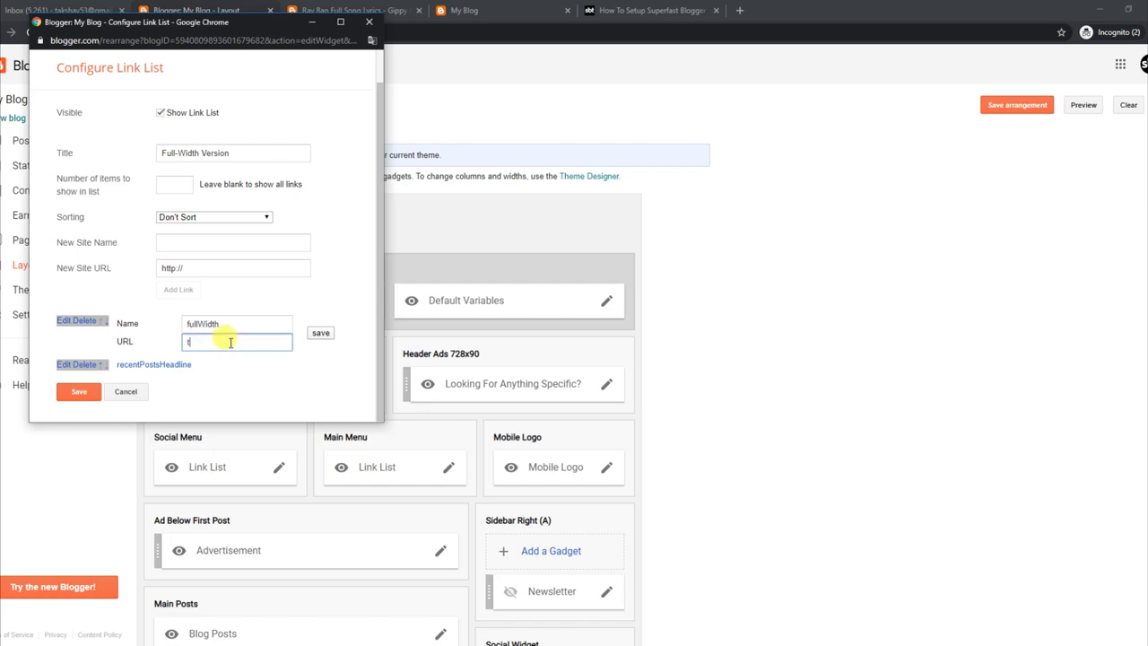
click(328, 334)
click(81, 392)
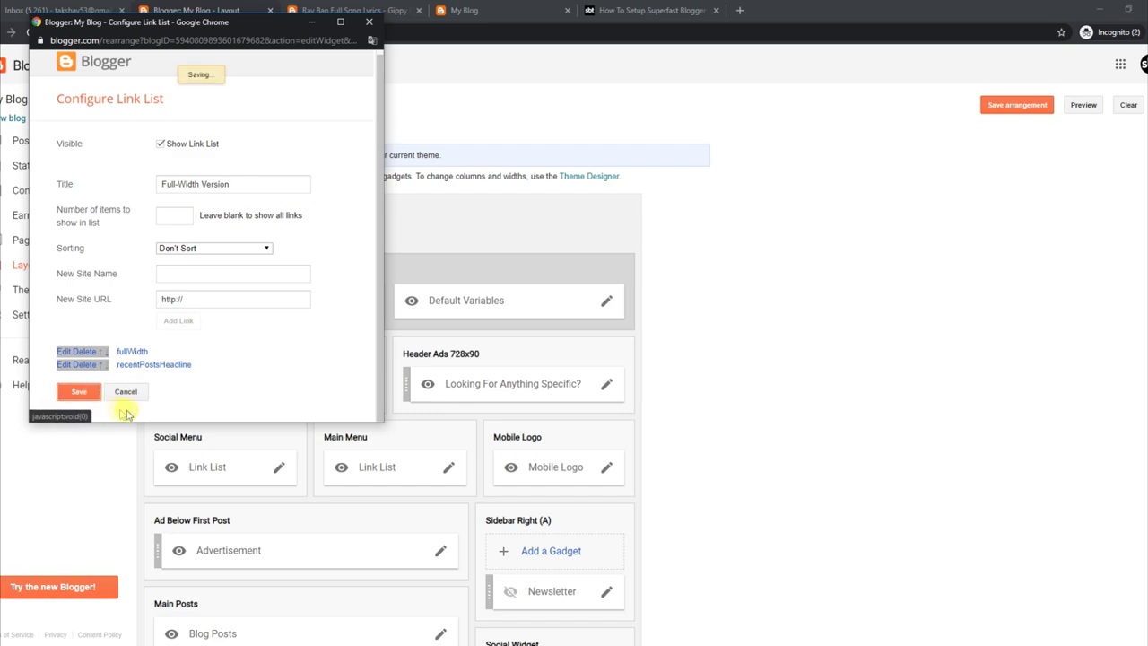
click(355, 11)
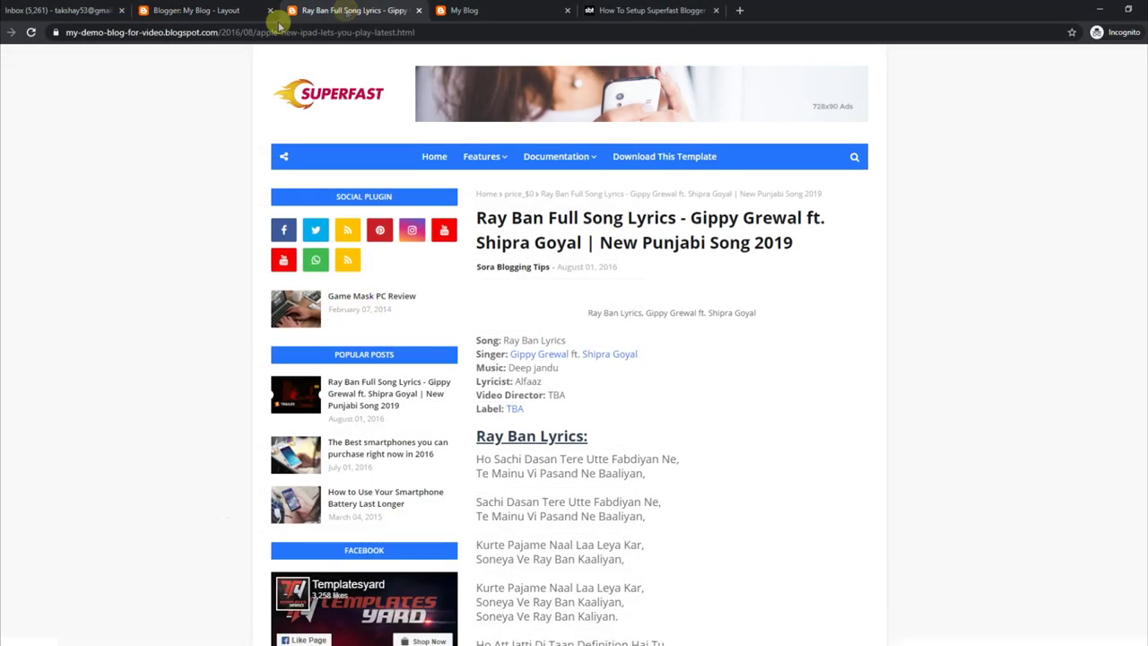
View the blog's home page and read the setup guide's Default Variables instructions for posts per page, fixed sidebar and comments
click(334, 96)
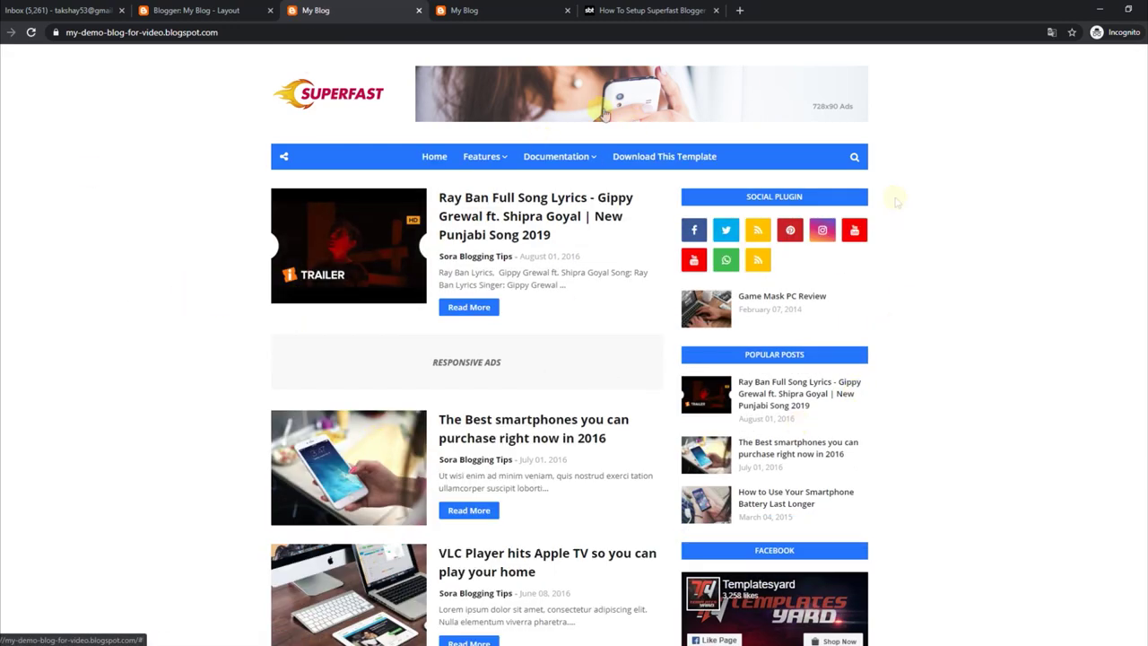
click(659, 8)
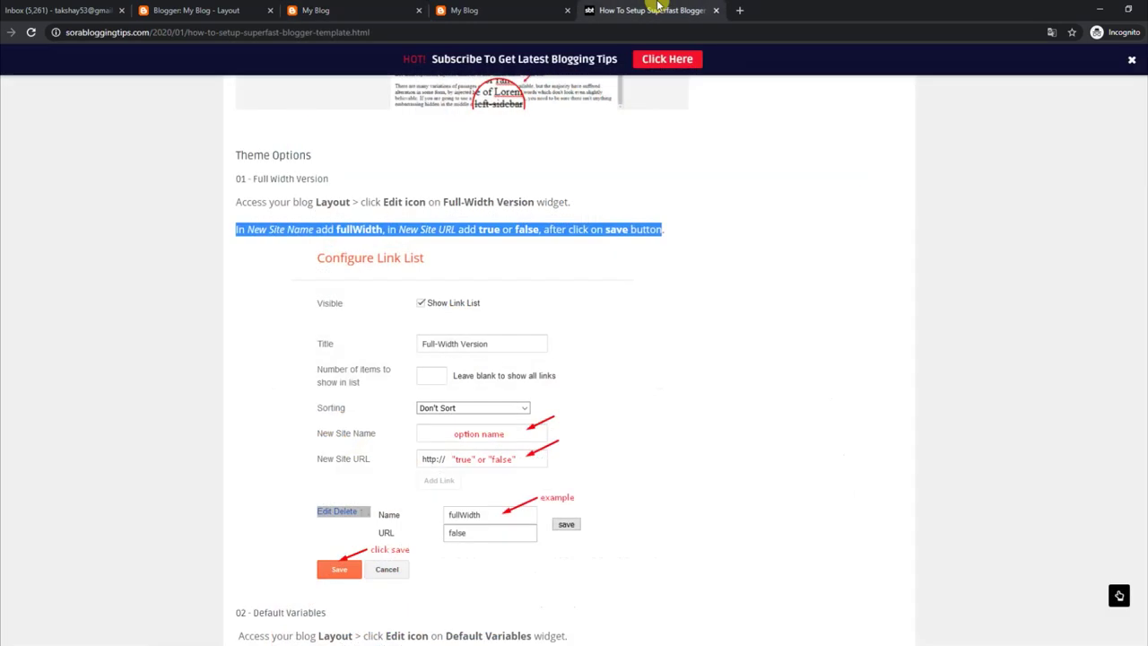
scroll(519, 292, down, 4)
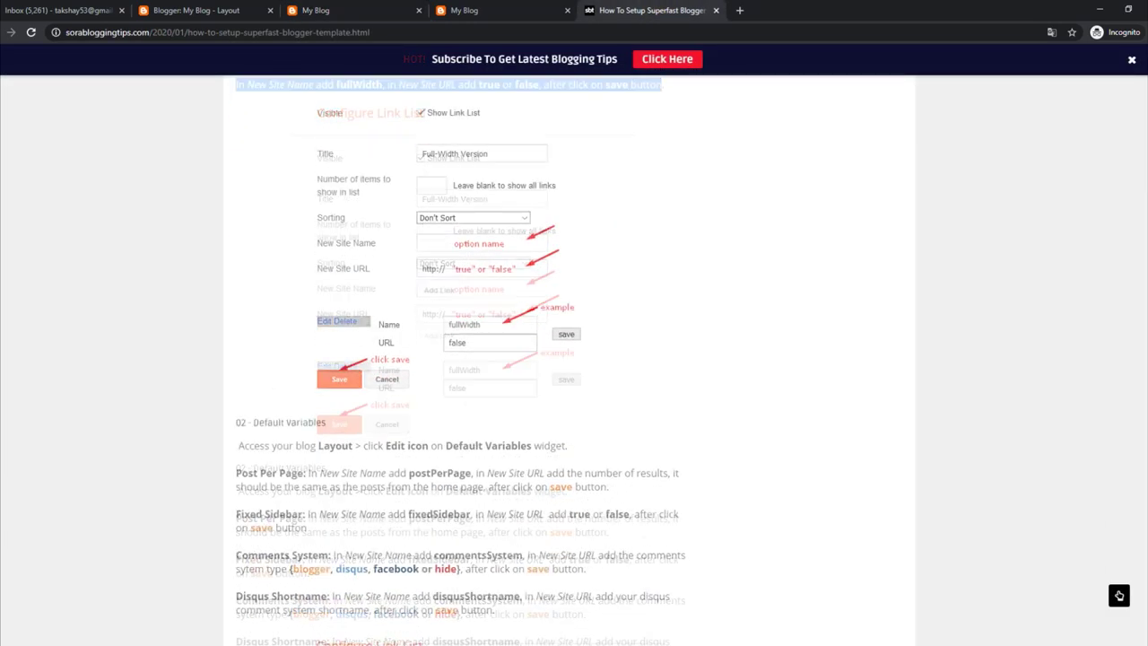
drag(240, 215, 330, 220)
drag(240, 237, 563, 239)
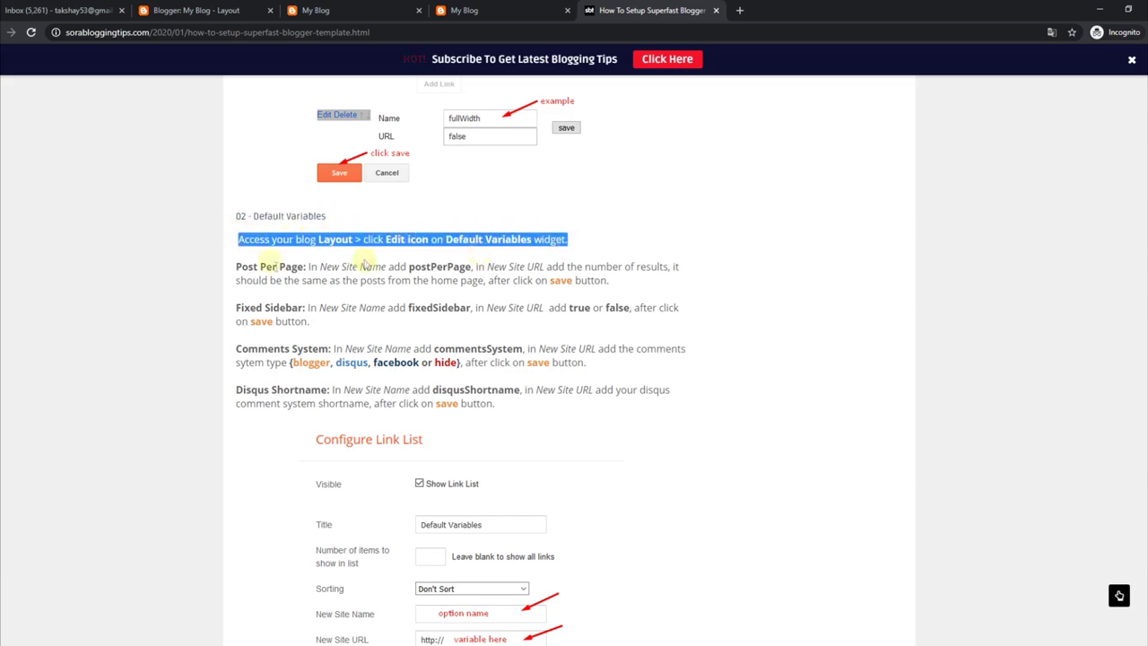
drag(236, 266, 619, 288)
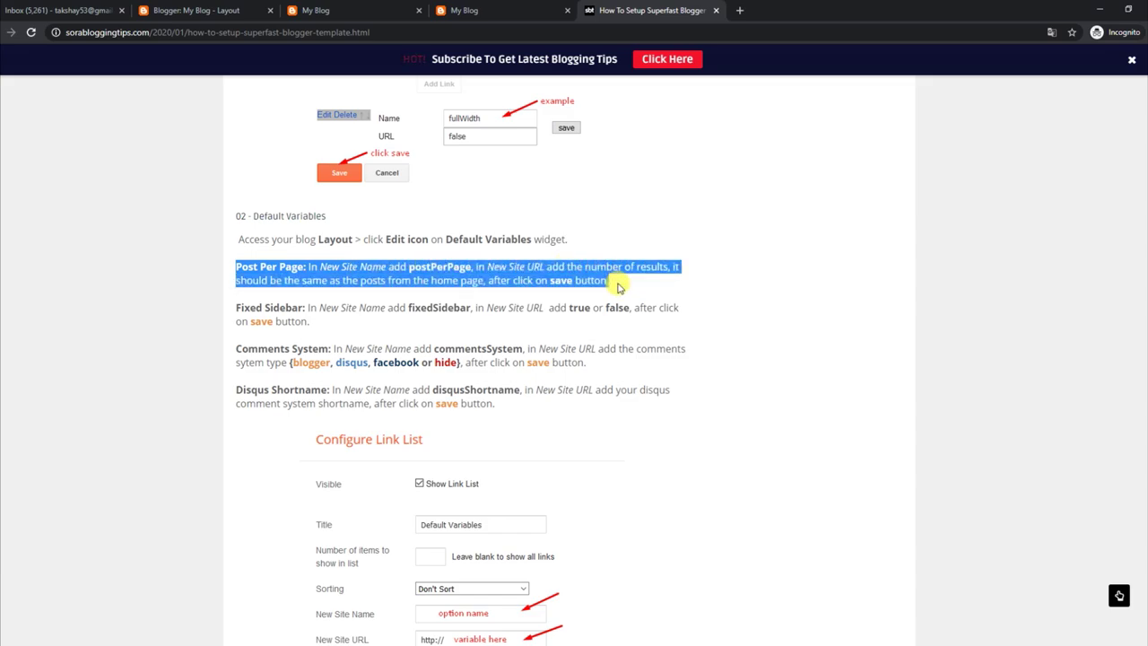
drag(236, 307, 668, 321)
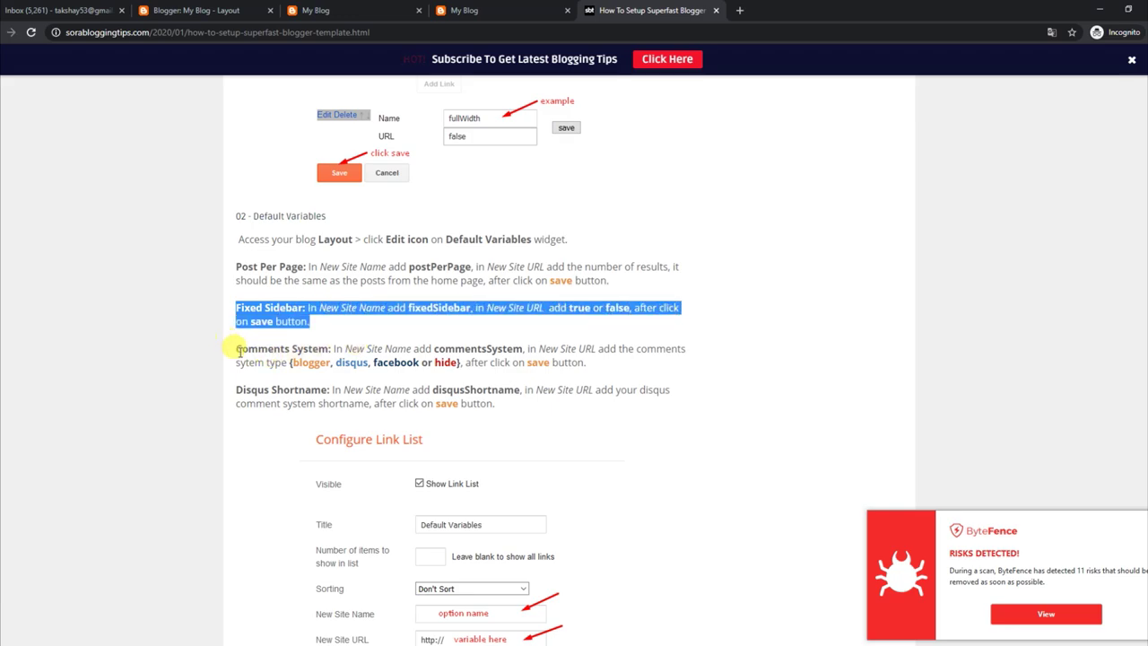
drag(236, 348, 604, 368)
drag(237, 388, 498, 405)
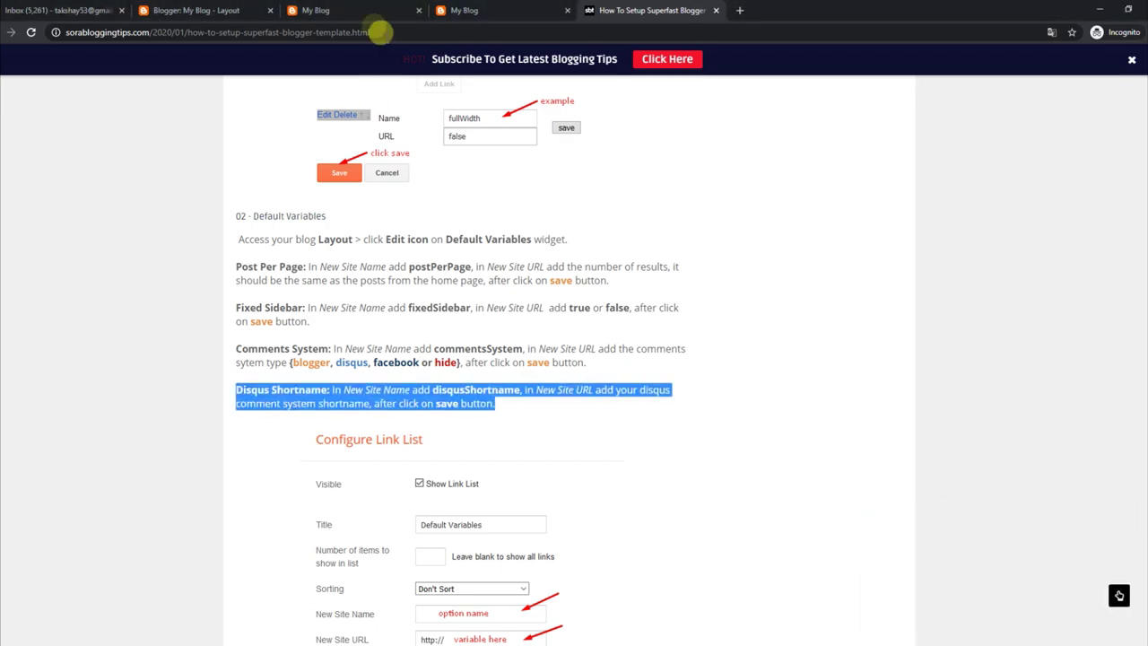
Open the layout's Default Variables widget and expand the disqusShortname and commentsSystem links for editing
click(357, 11)
click(192, 10)
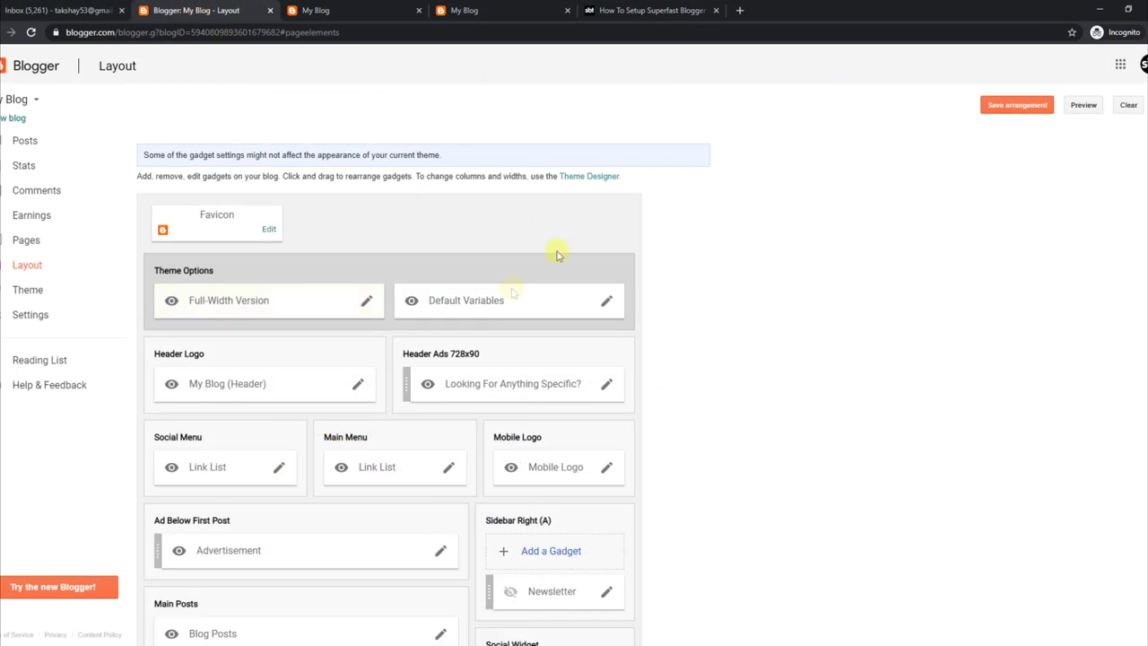
click(607, 302)
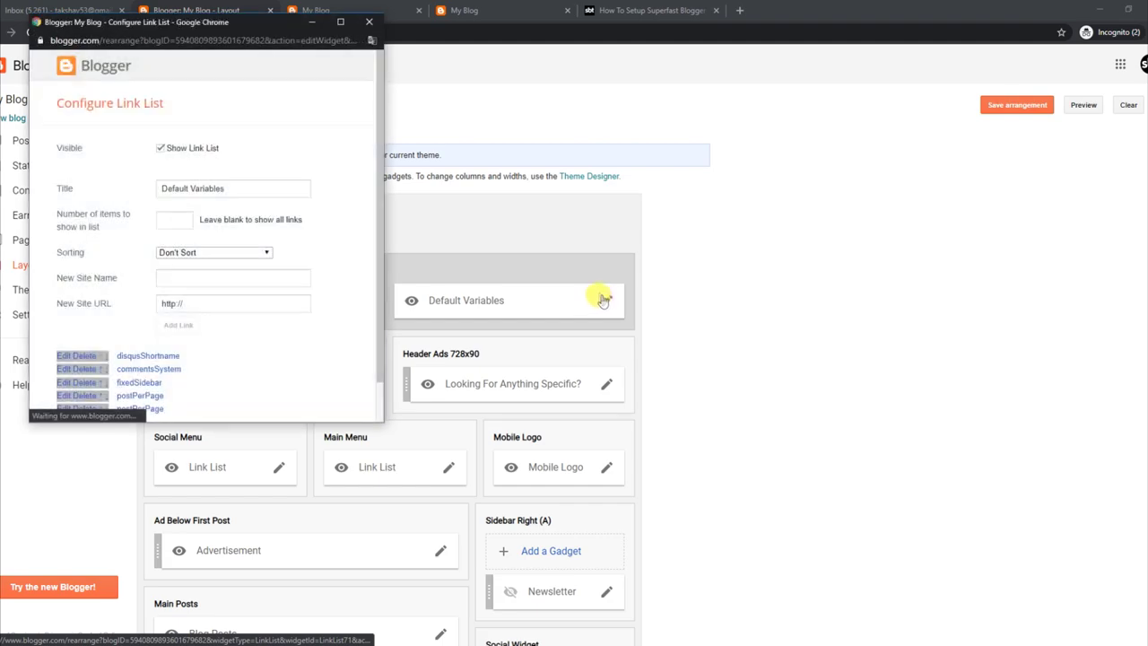
scroll(248, 326, down, 1)
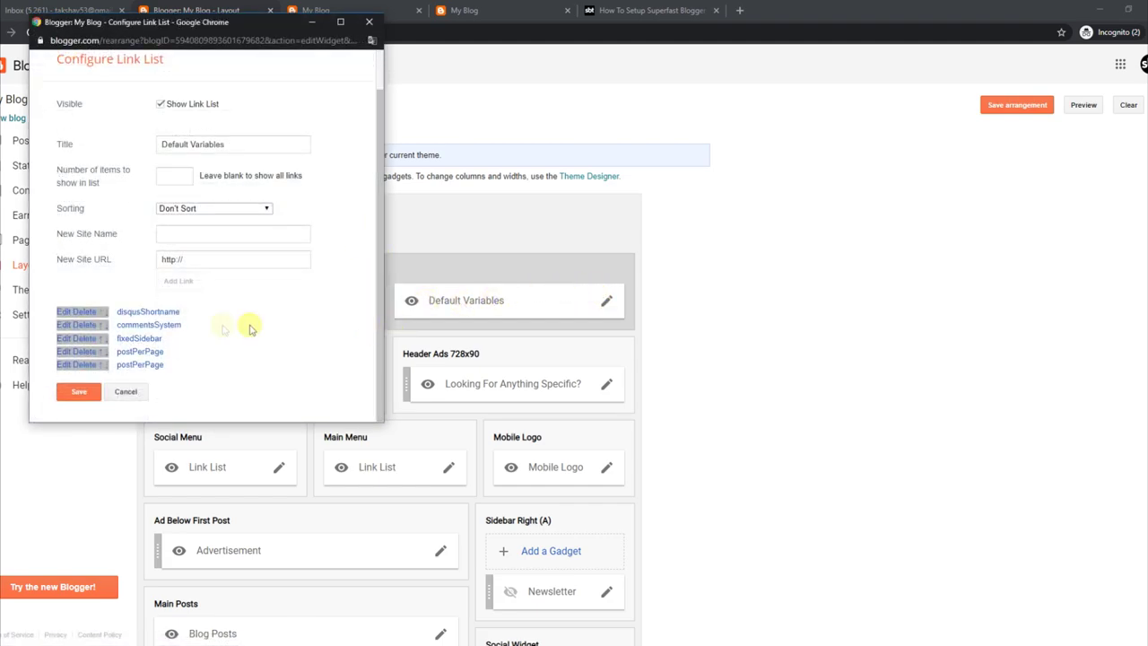
click(63, 315)
drag(380, 282, 380, 369)
click(61, 326)
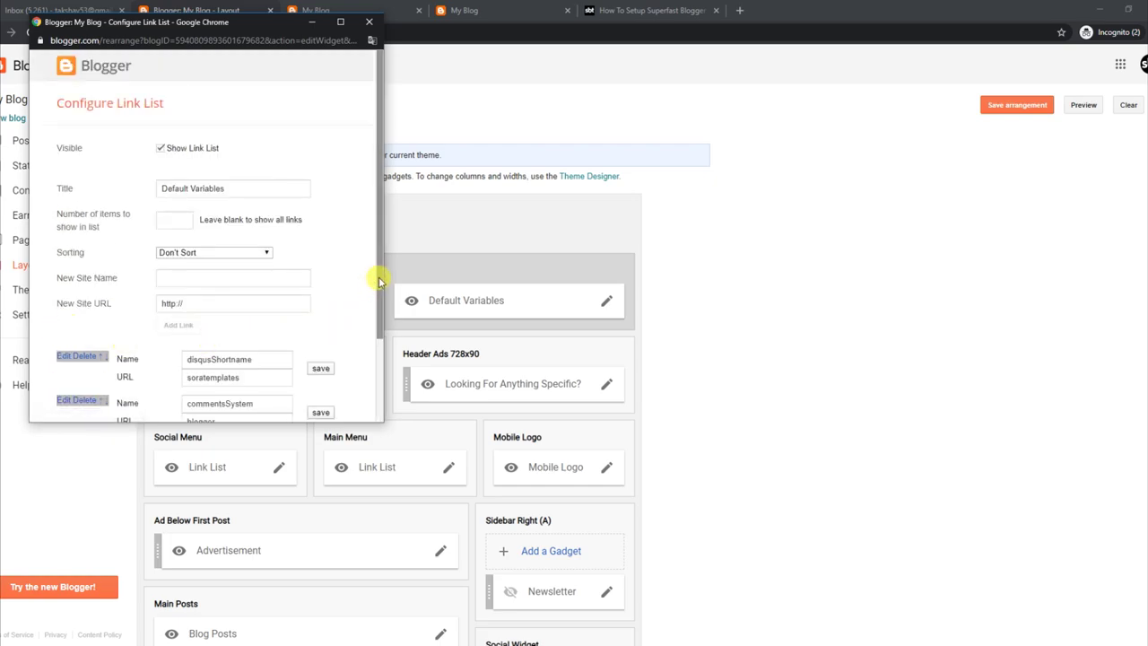
drag(377, 274, 384, 390)
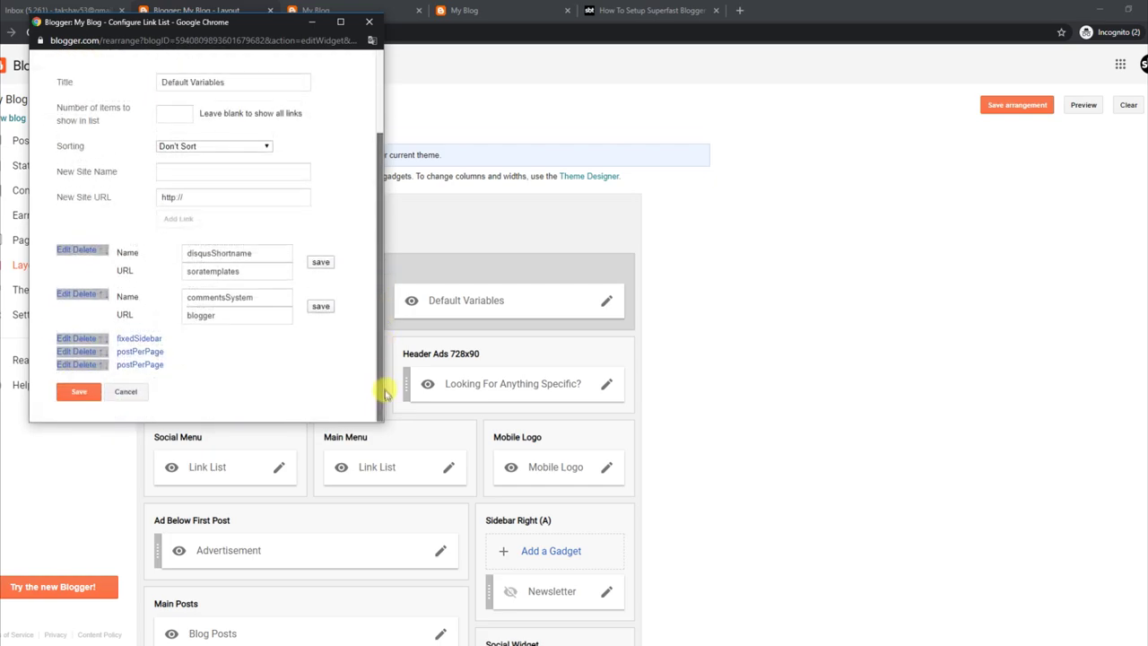
Expand the fixedSidebar and both postPerPage links for editing and save the Default Variables widget
click(68, 339)
drag(379, 290, 379, 389)
click(220, 334)
click(62, 351)
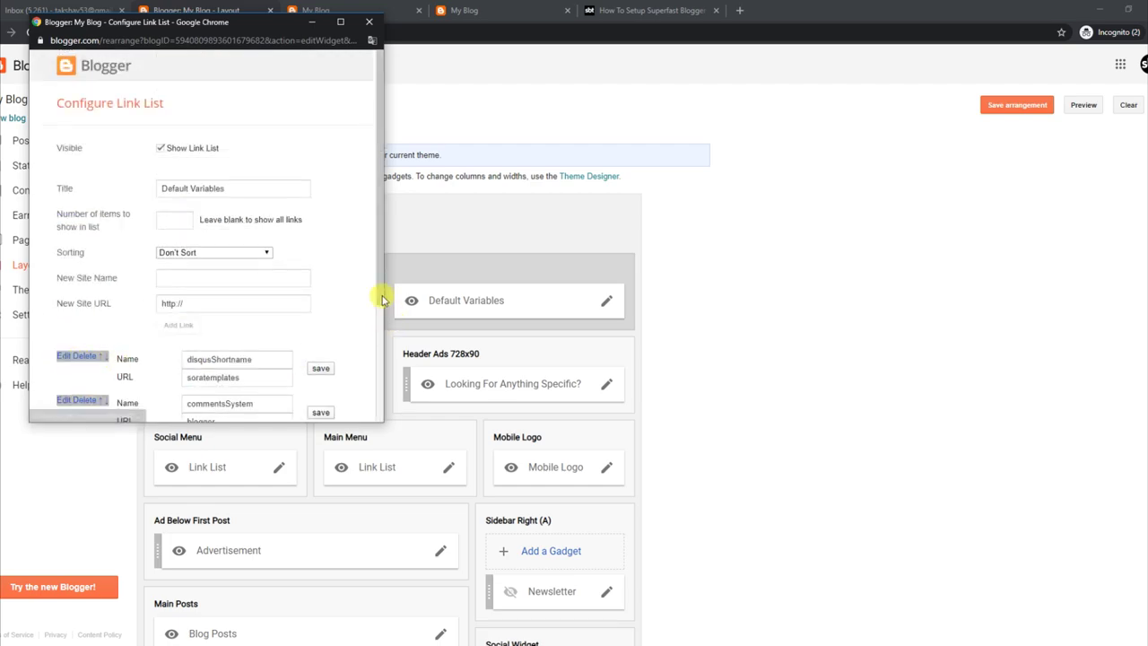
drag(379, 295, 384, 405)
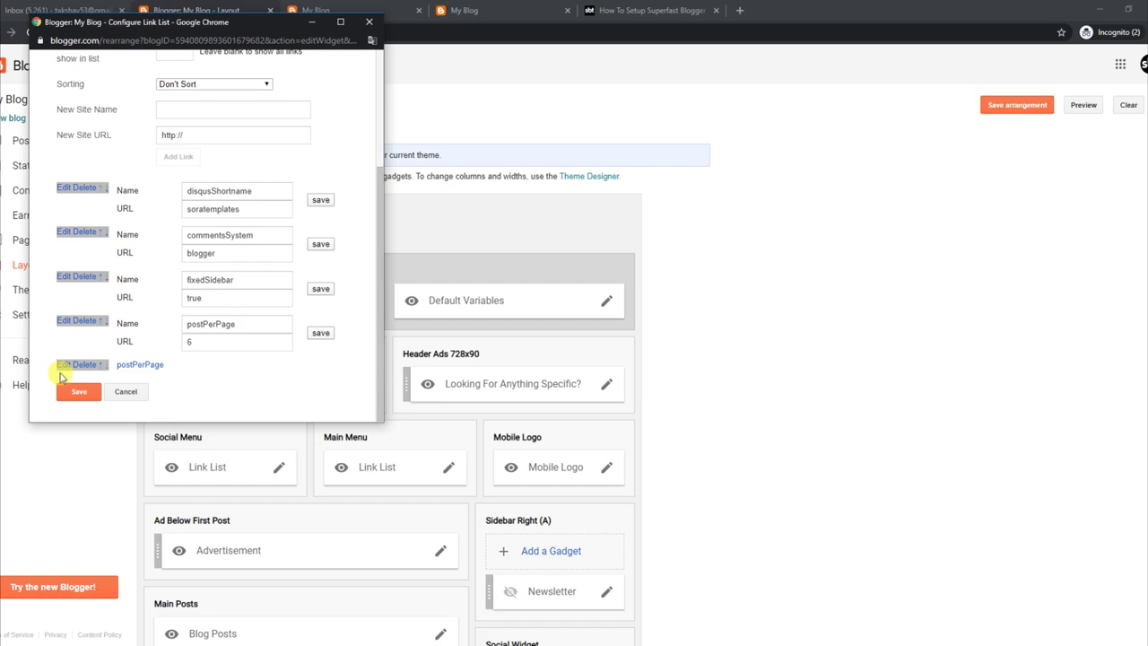
click(62, 364)
drag(377, 277, 399, 429)
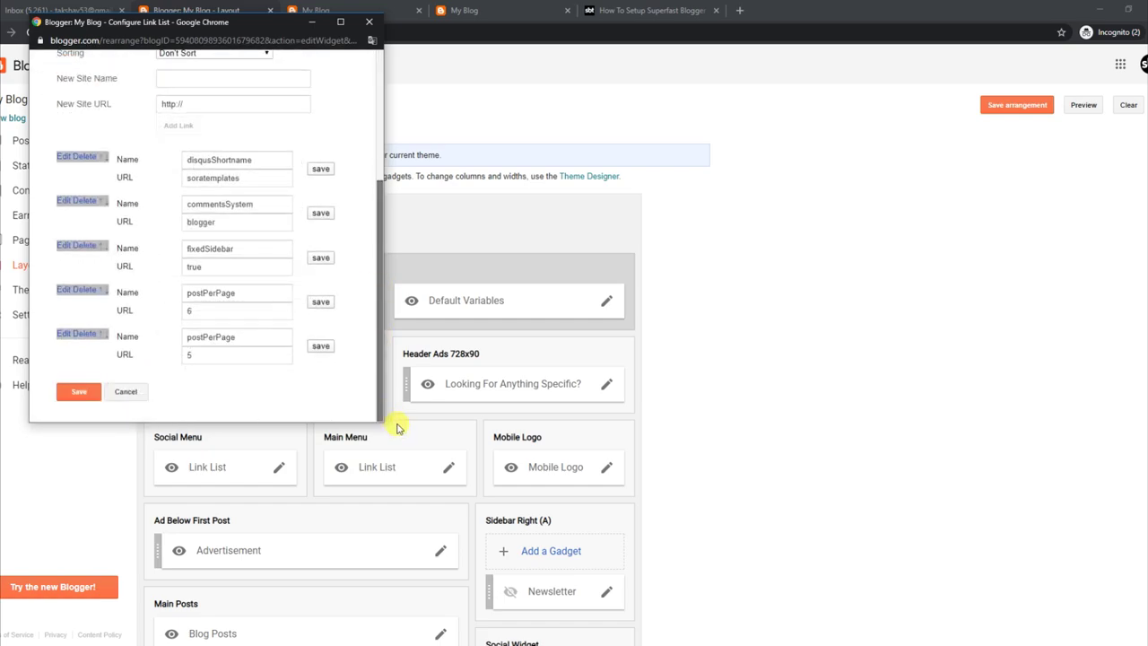
click(90, 391)
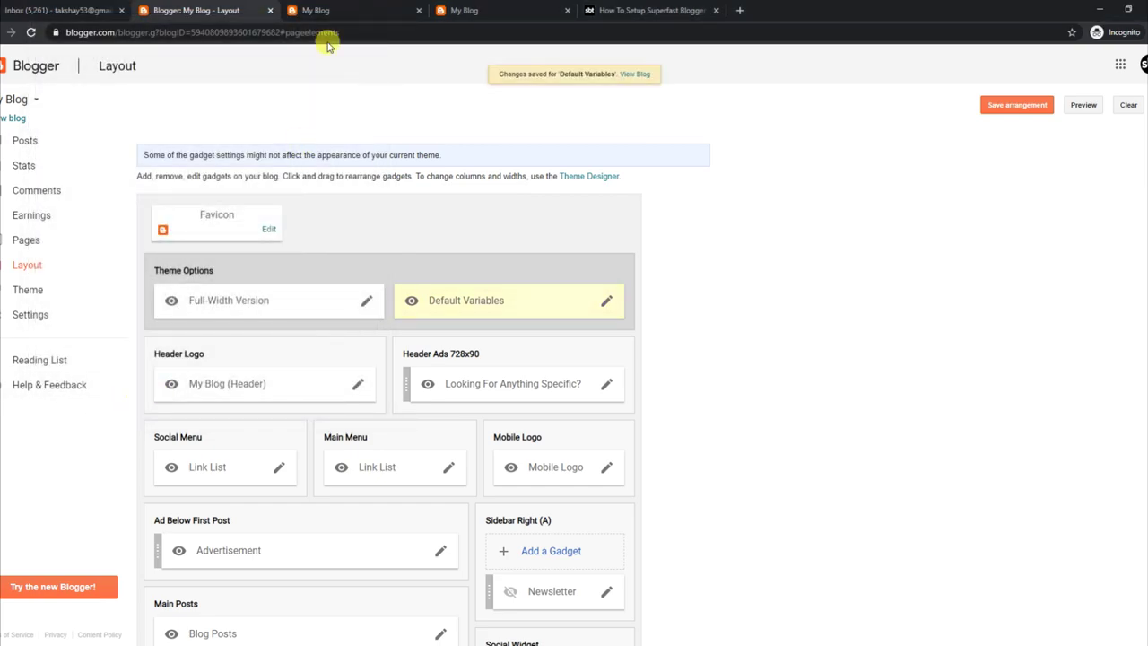
Reload the live blog and read the setup guide's Facebook Page Plugin instructions
click(345, 8)
click(30, 34)
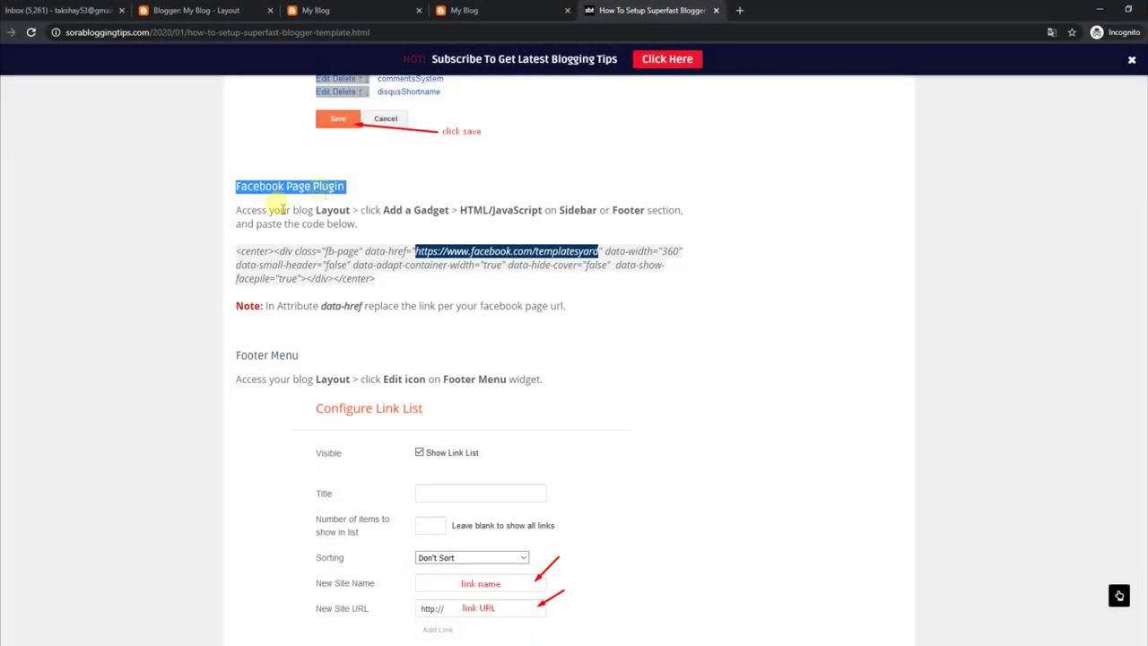
drag(236, 210, 396, 227)
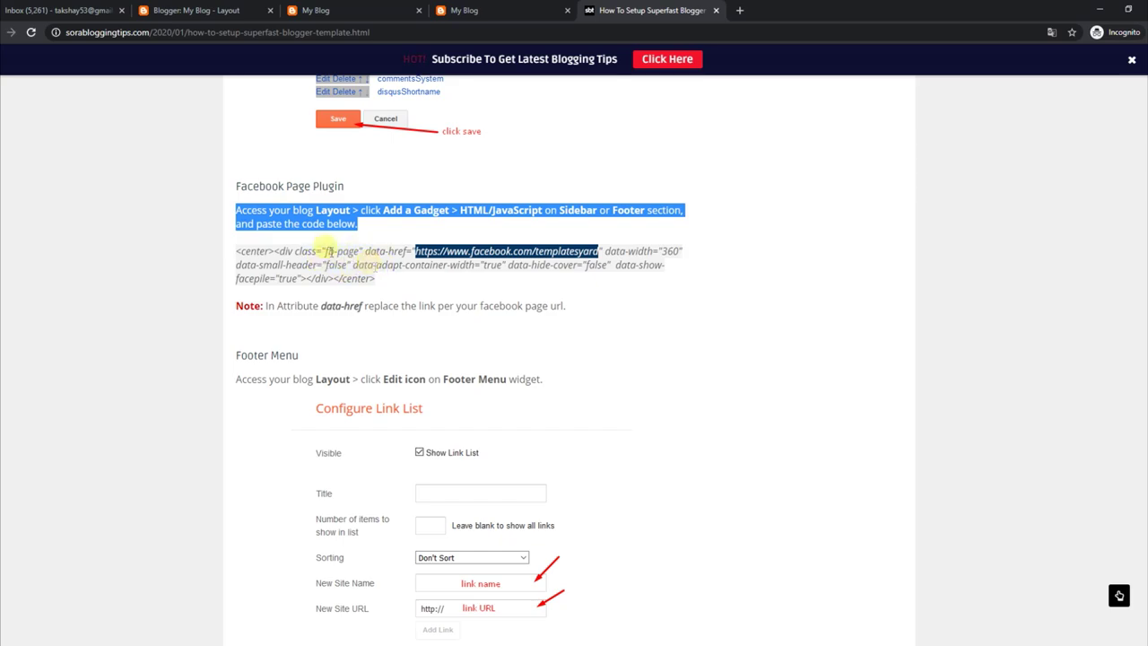
Open the Facebook widget in the layout's Sidebar Right (B) section, select its page plugin code and save the widget
click(234, 9)
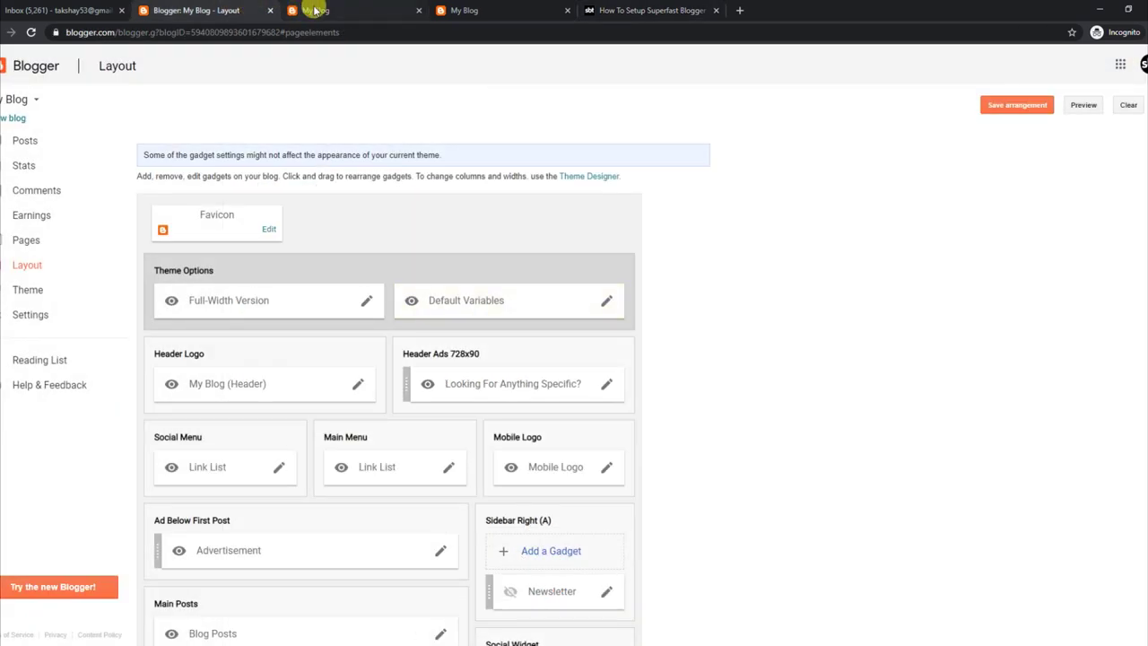
scroll(1135, 476, down, 4)
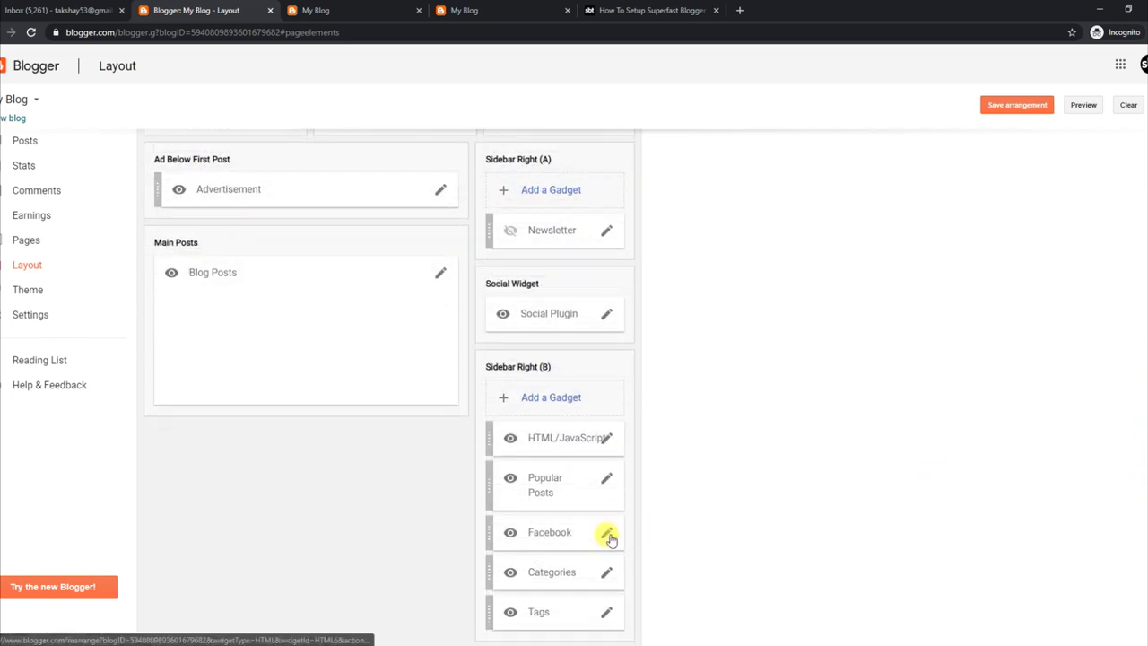
click(607, 533)
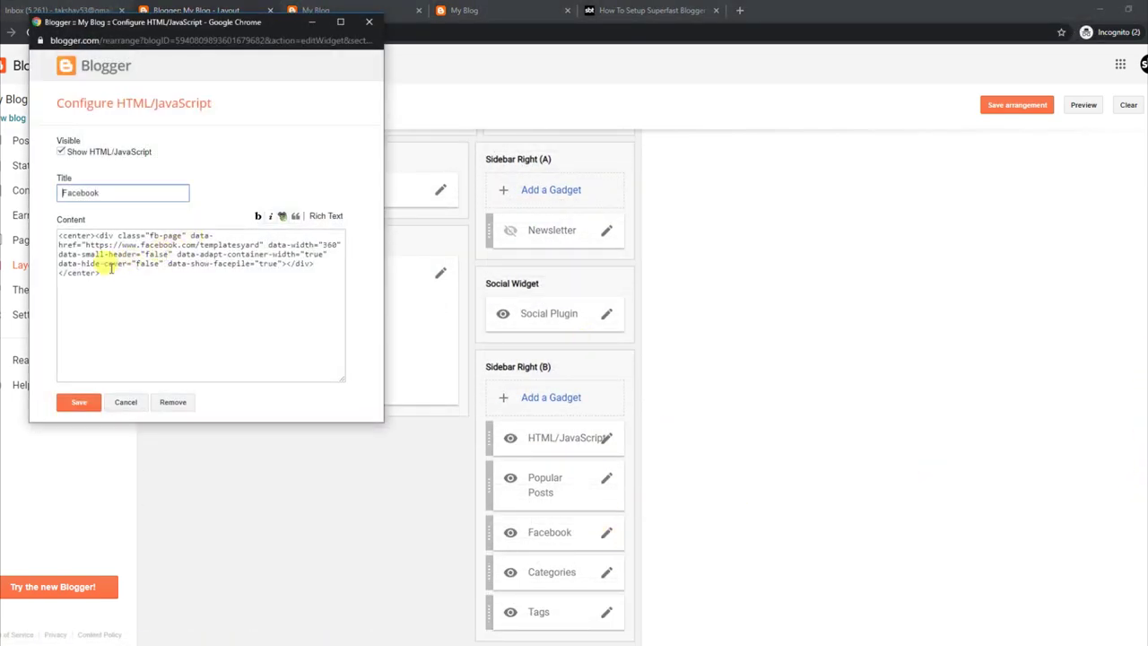
drag(103, 272, 49, 236)
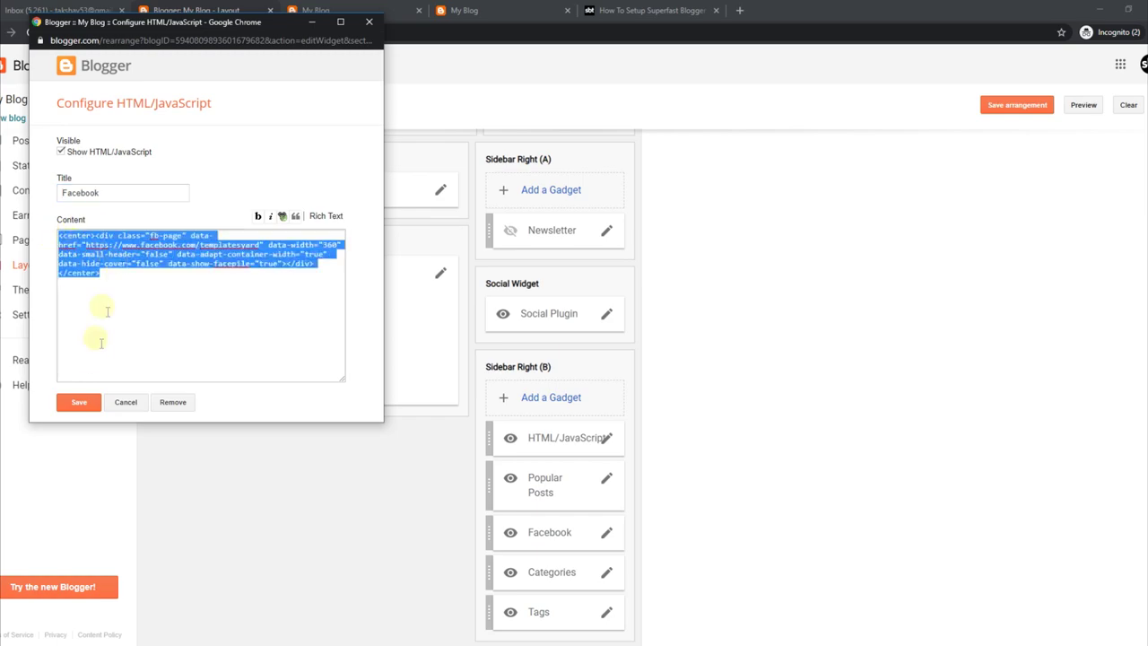
click(80, 402)
Reload the live blog and examine the Facebook widget in its sidebar
click(318, 11)
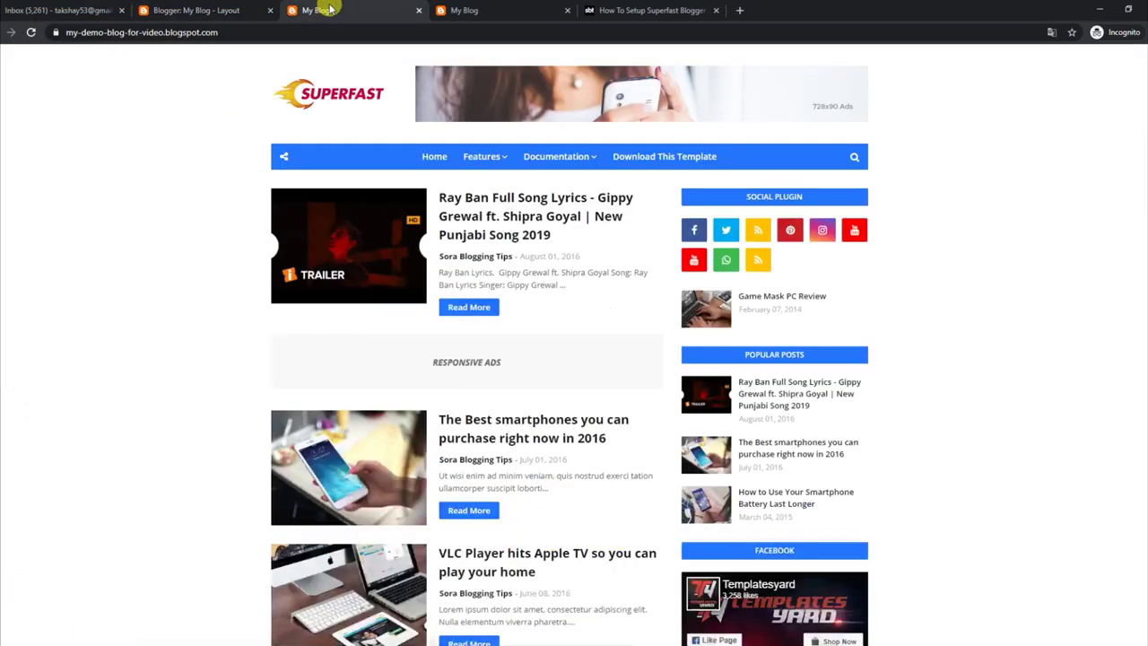
click(34, 31)
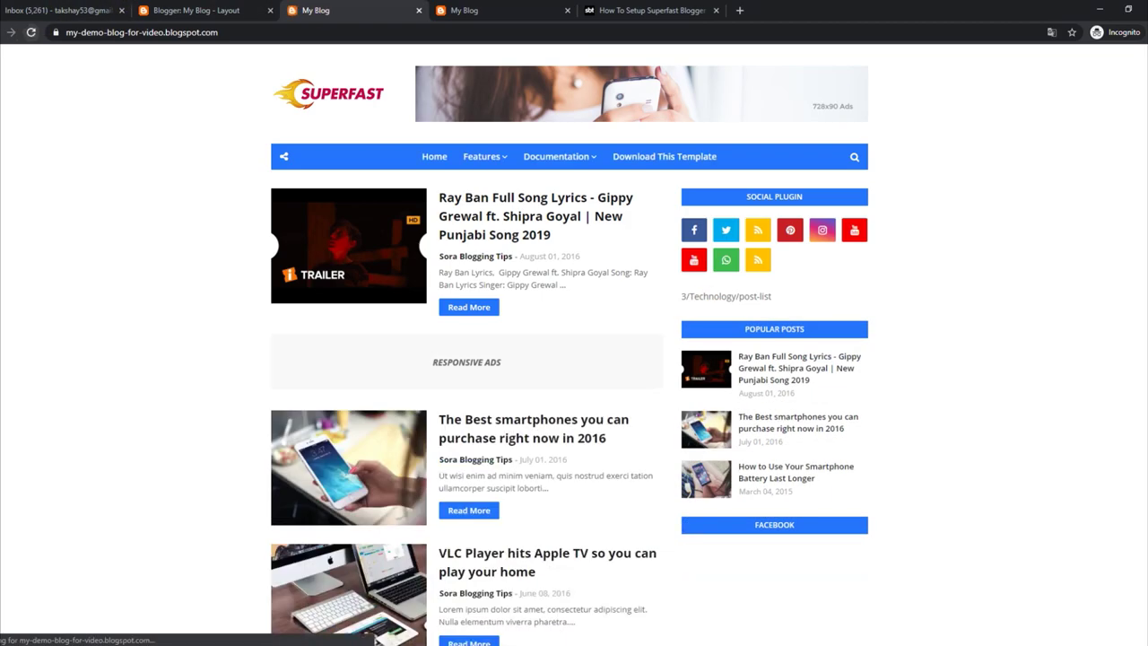
scroll(574, 359, down, 3)
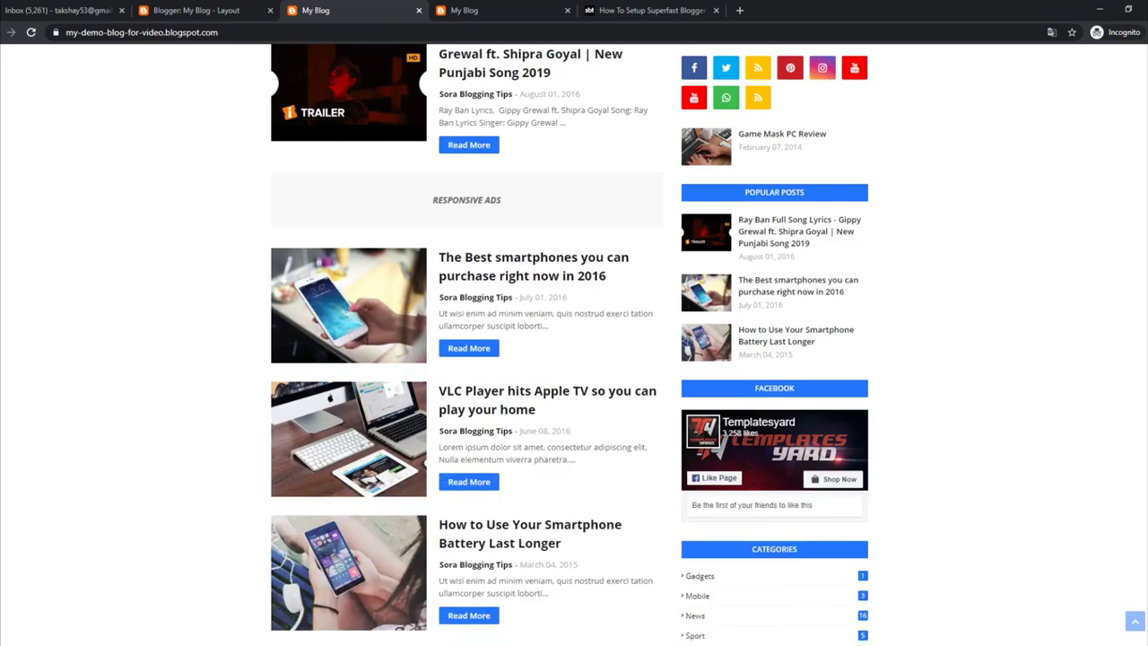
scroll(807, 359, down, 1)
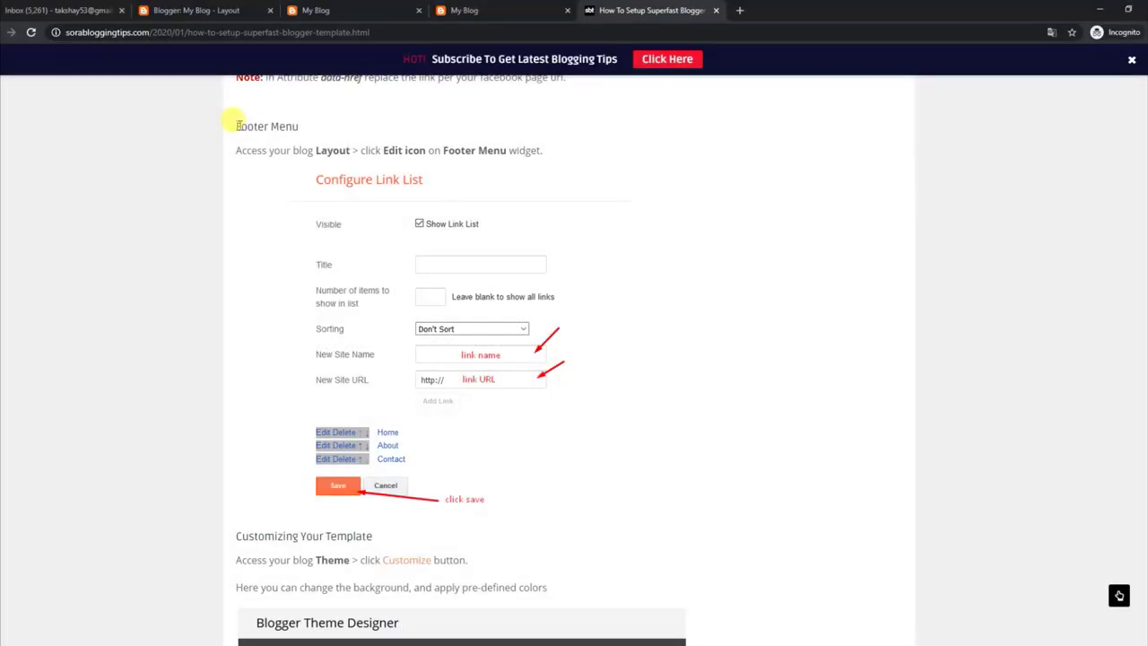
Read the setup guide's Footer Menu instructions and examine the footer links on the live blog
drag(235, 126, 543, 150)
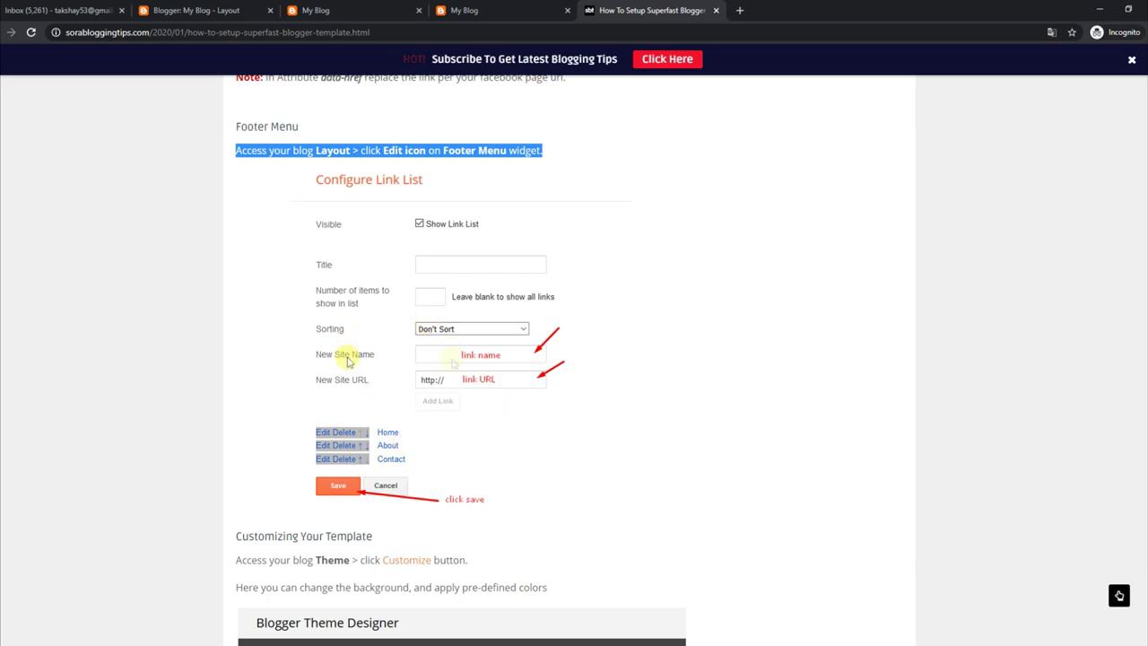
click(318, 10)
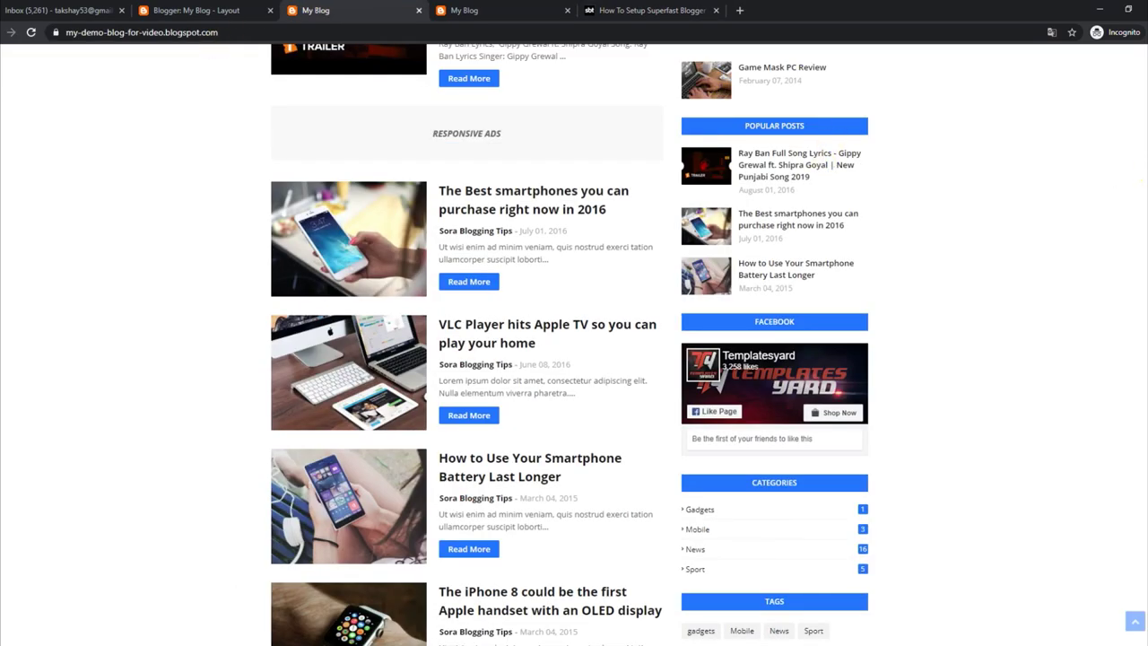
scroll(1041, 480, down, 3)
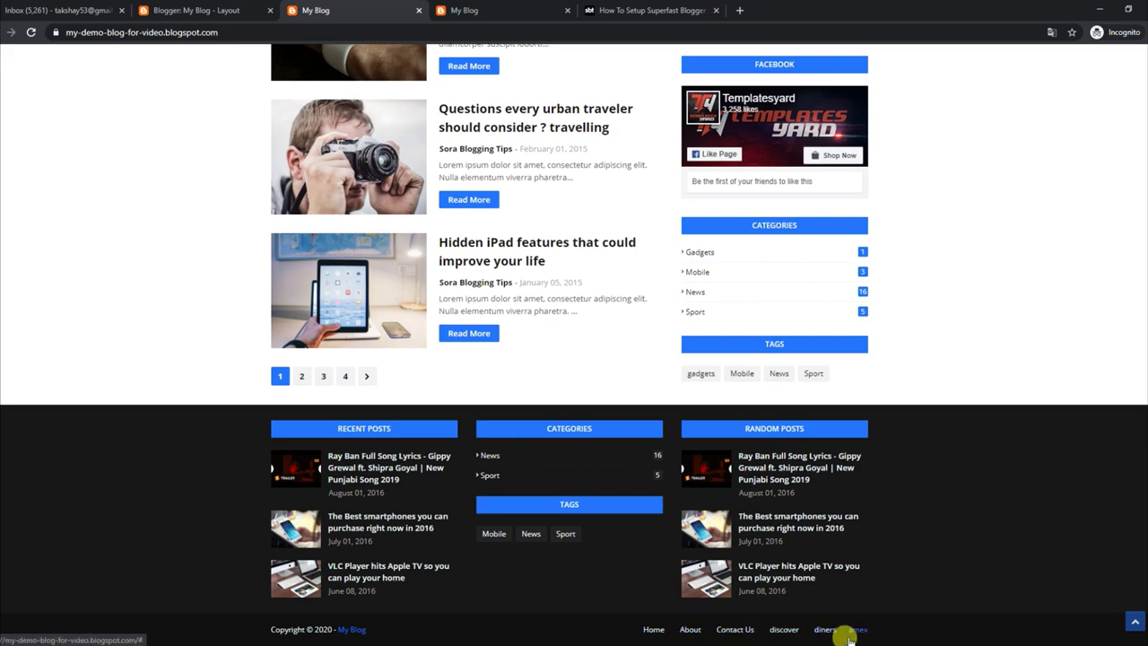
Delete the Home link from the layout's Menu Footer Widget, save it and return to the live blog
click(207, 16)
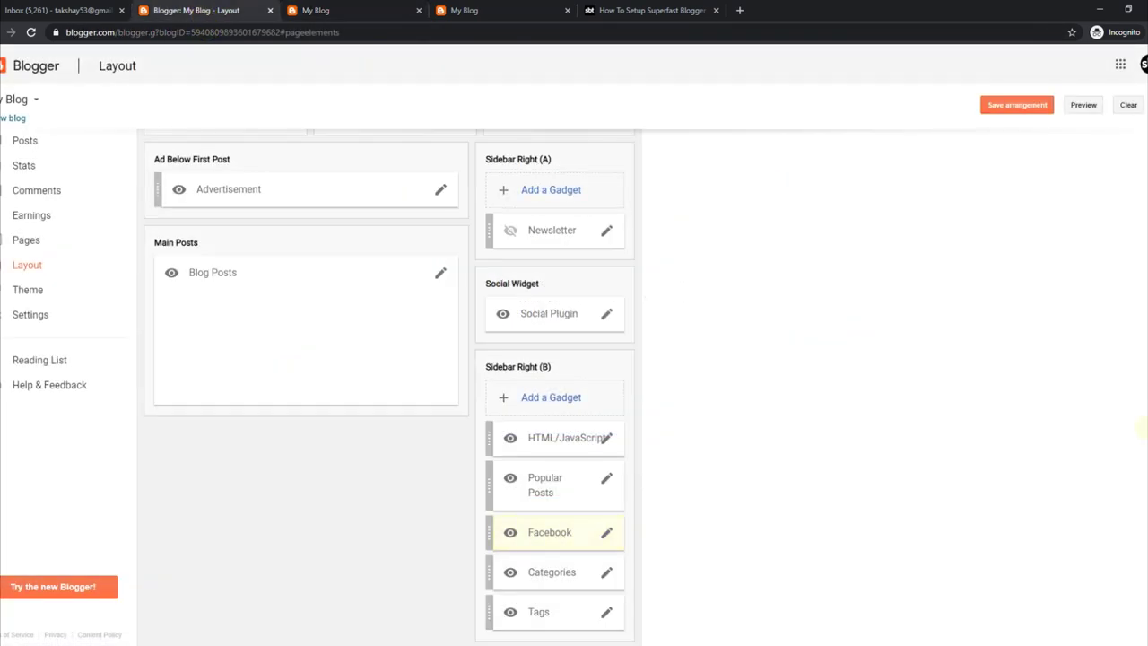
scroll(574, 386, down, 3)
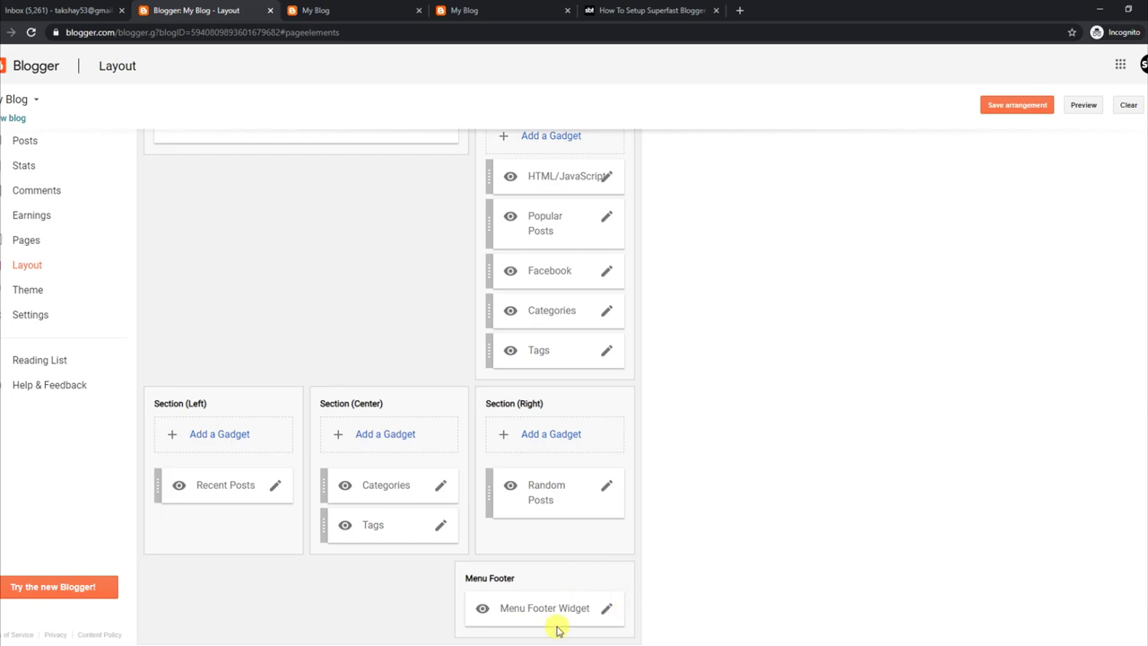
click(604, 611)
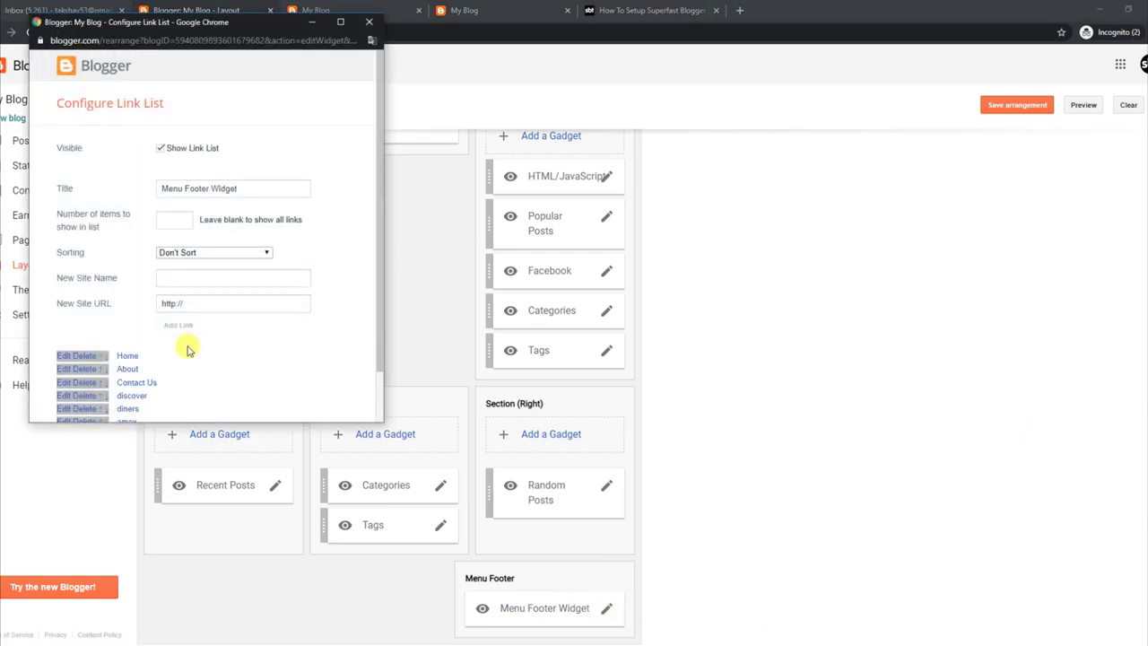
click(93, 358)
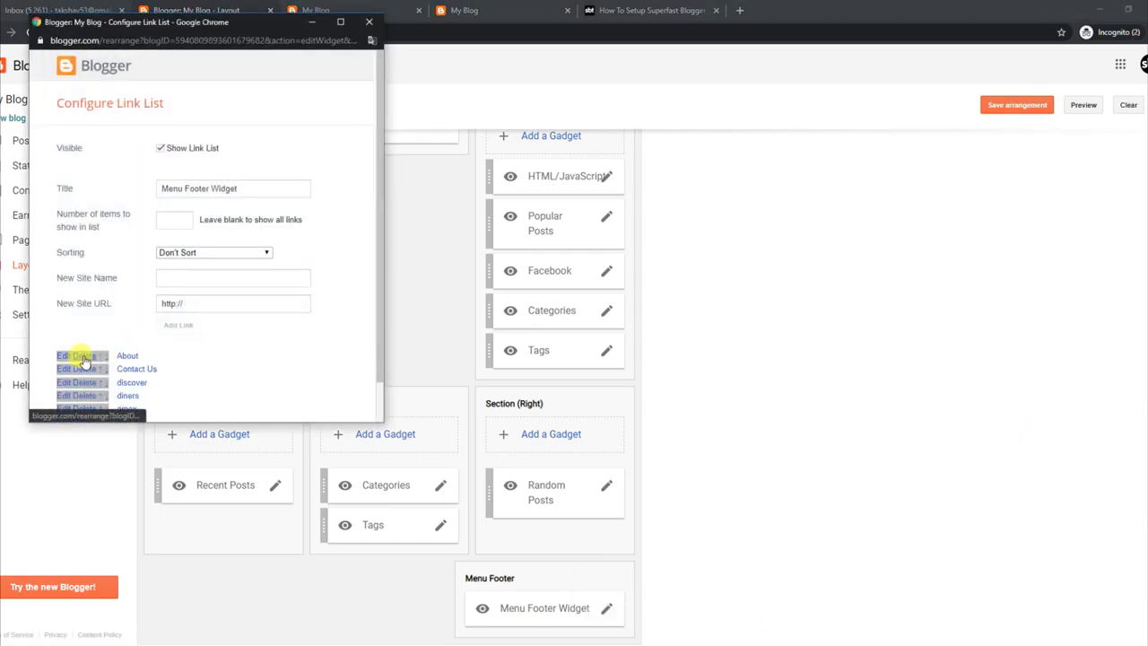
scroll(380, 320, down, 1)
click(75, 389)
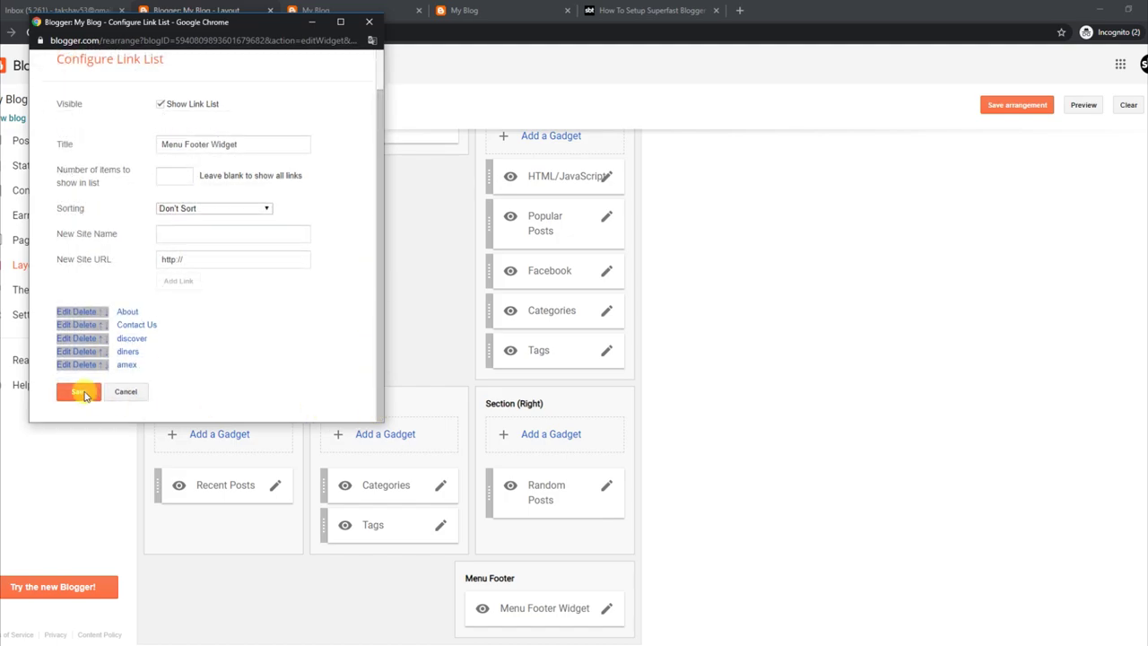
click(315, 11)
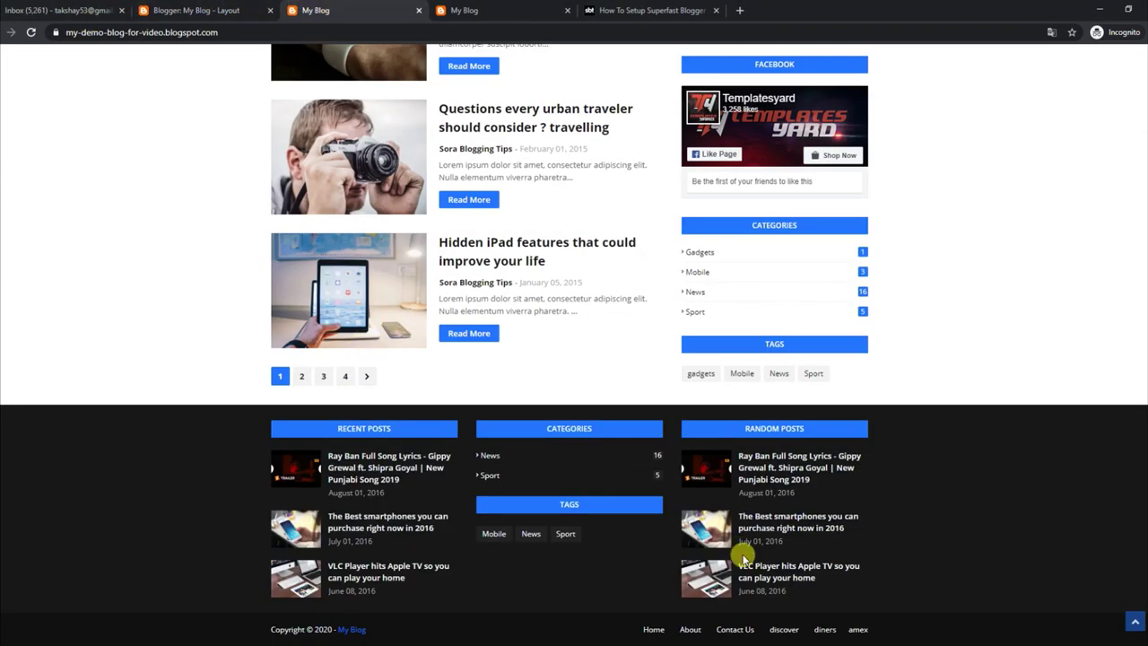
Reload the live blog to check its footer, and add a Home link to the layout's Menu Footer Widget and save it
click(31, 32)
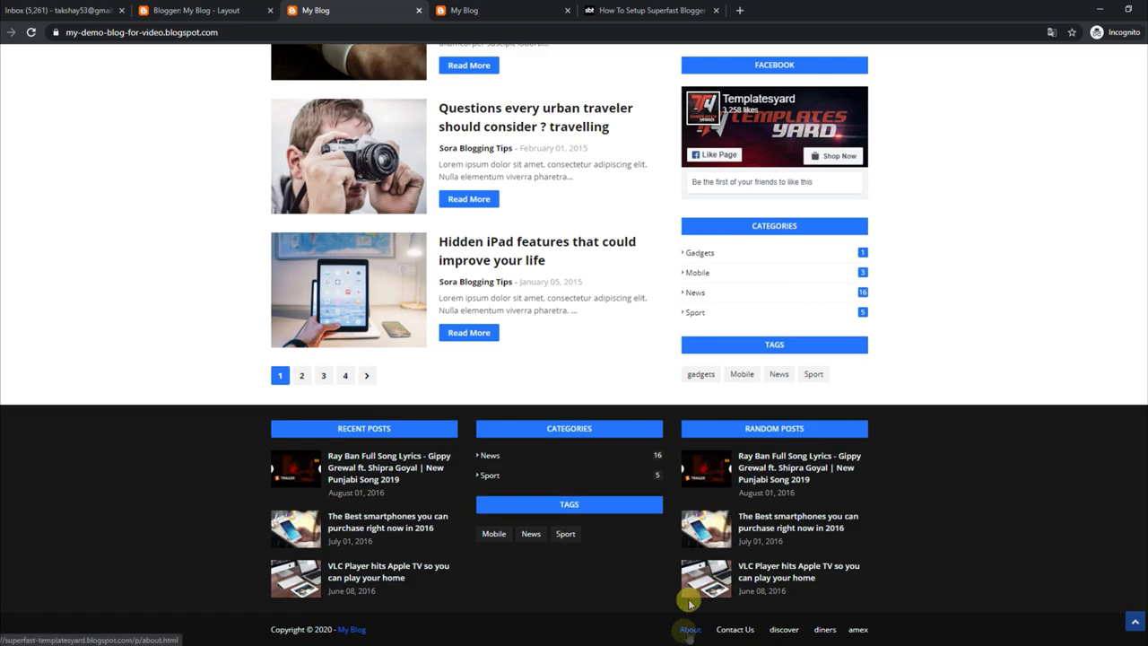
click(179, 10)
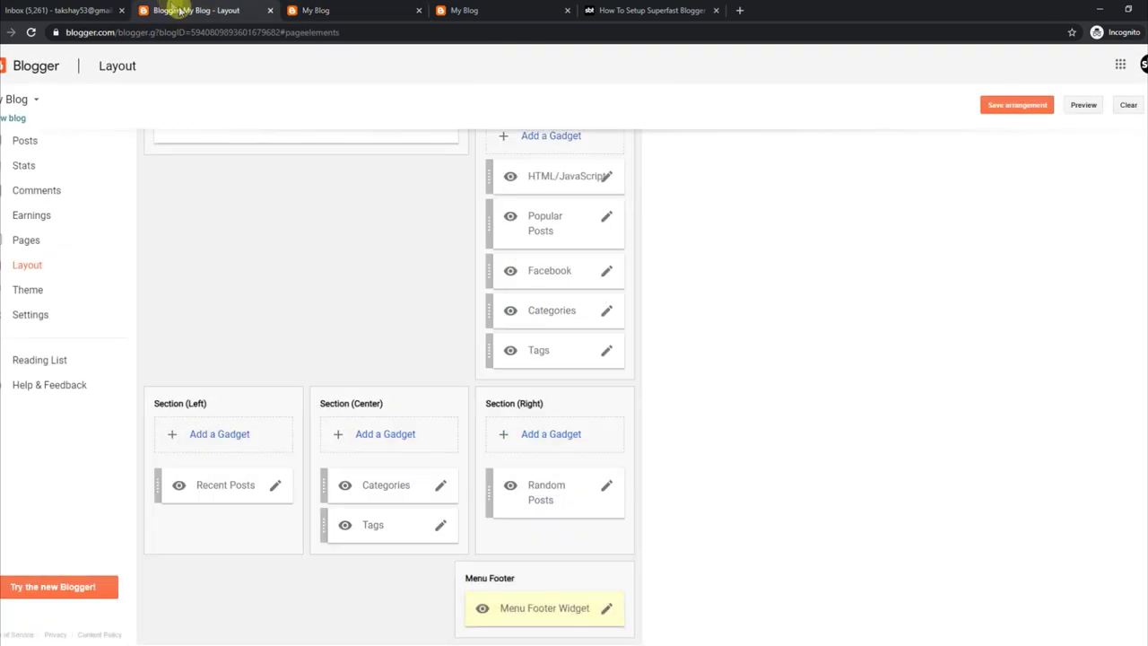
click(606, 609)
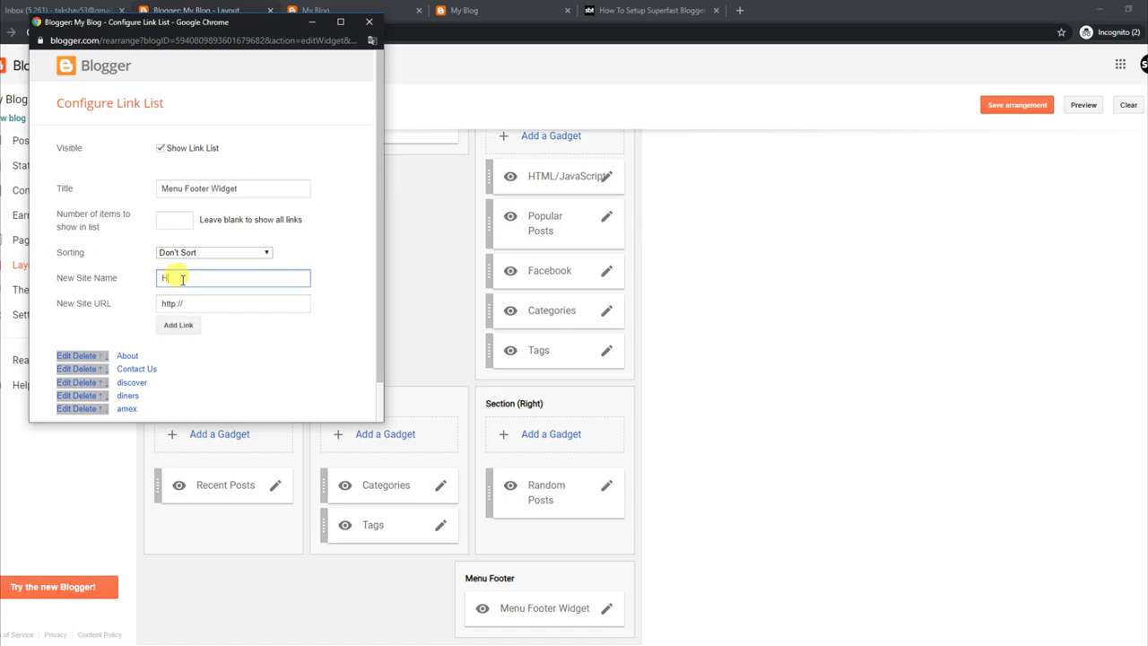
click(175, 324)
scroll(381, 323, down, 2)
click(79, 392)
Reload the live blog and examine the links in its footer menu
click(315, 10)
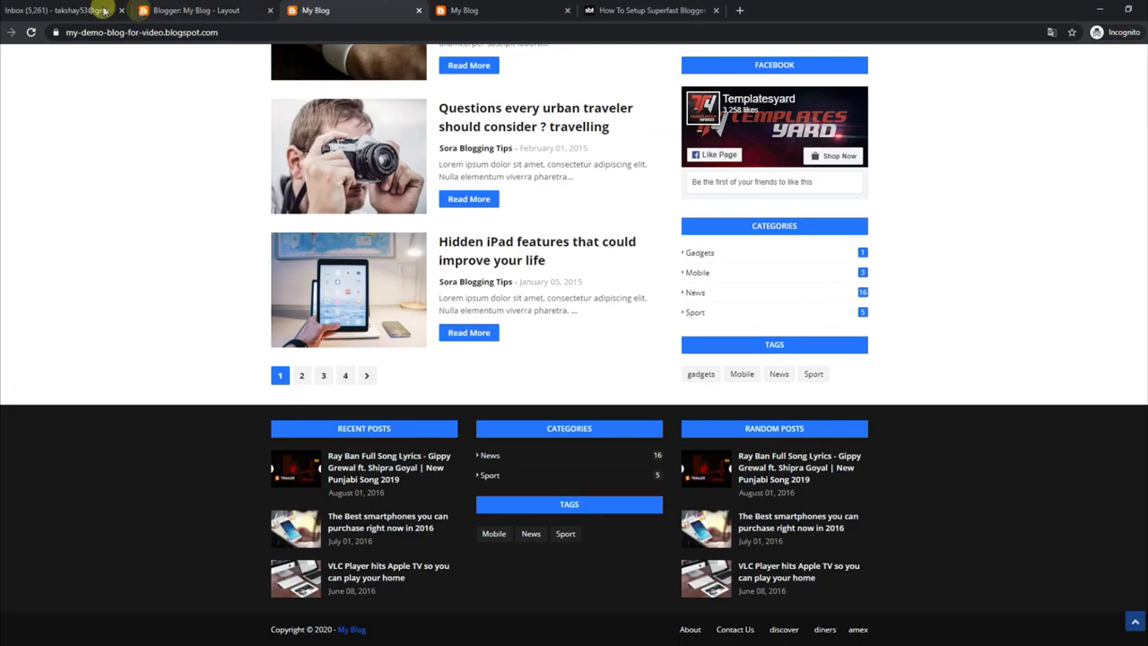
click(30, 32)
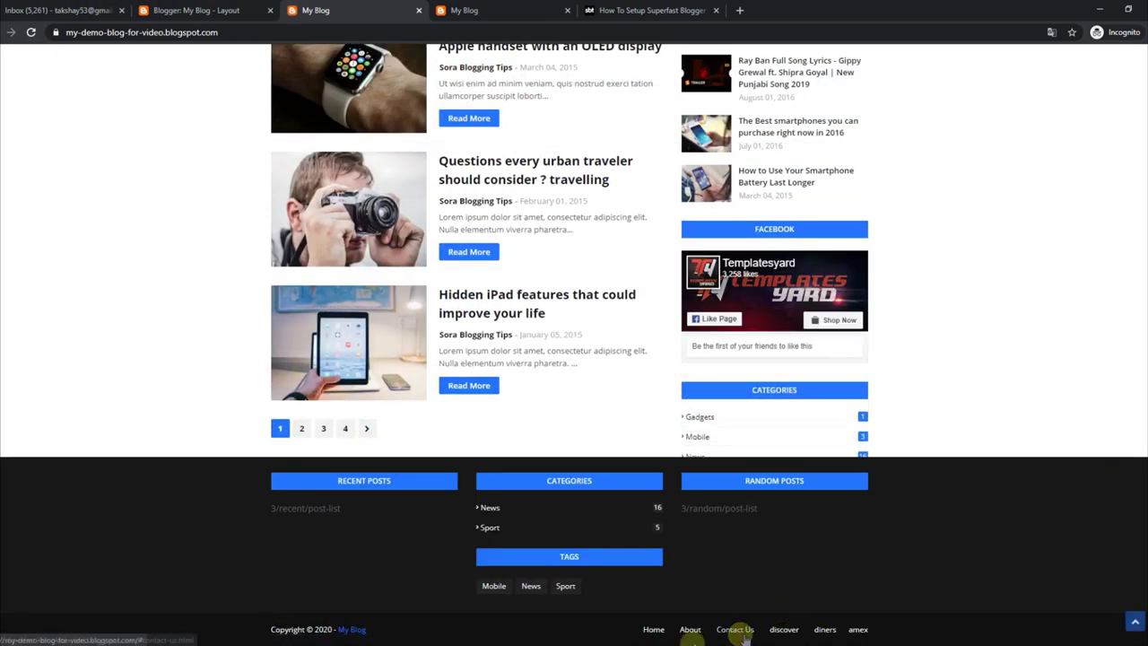
scroll(574, 345, down, 3)
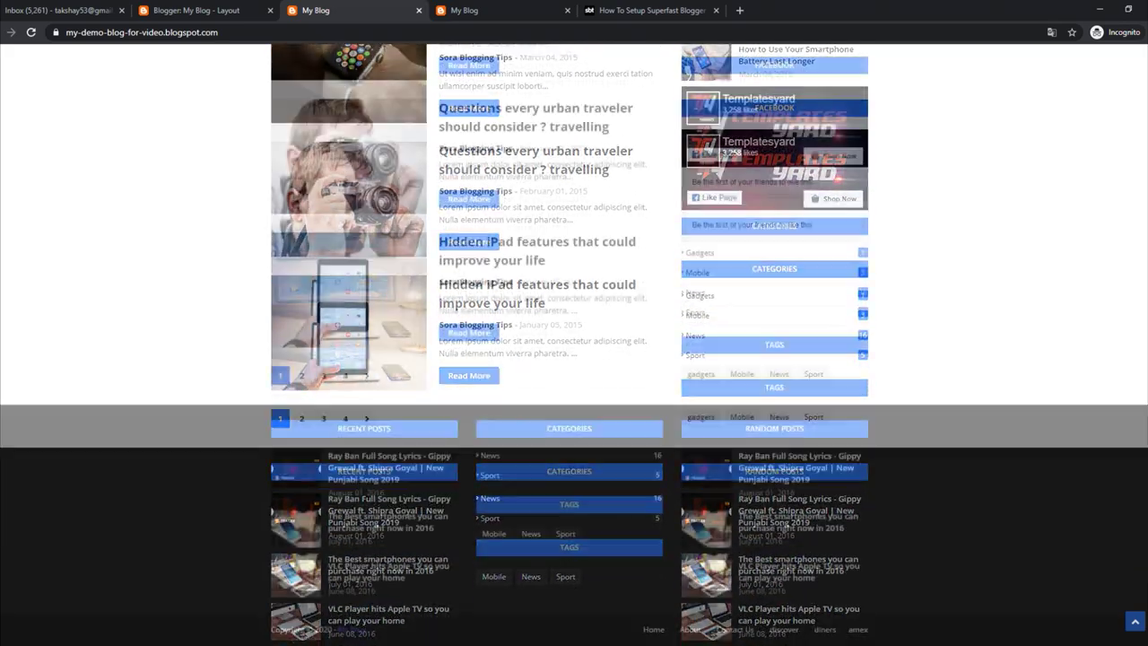
scroll(574, 344, up, 20)
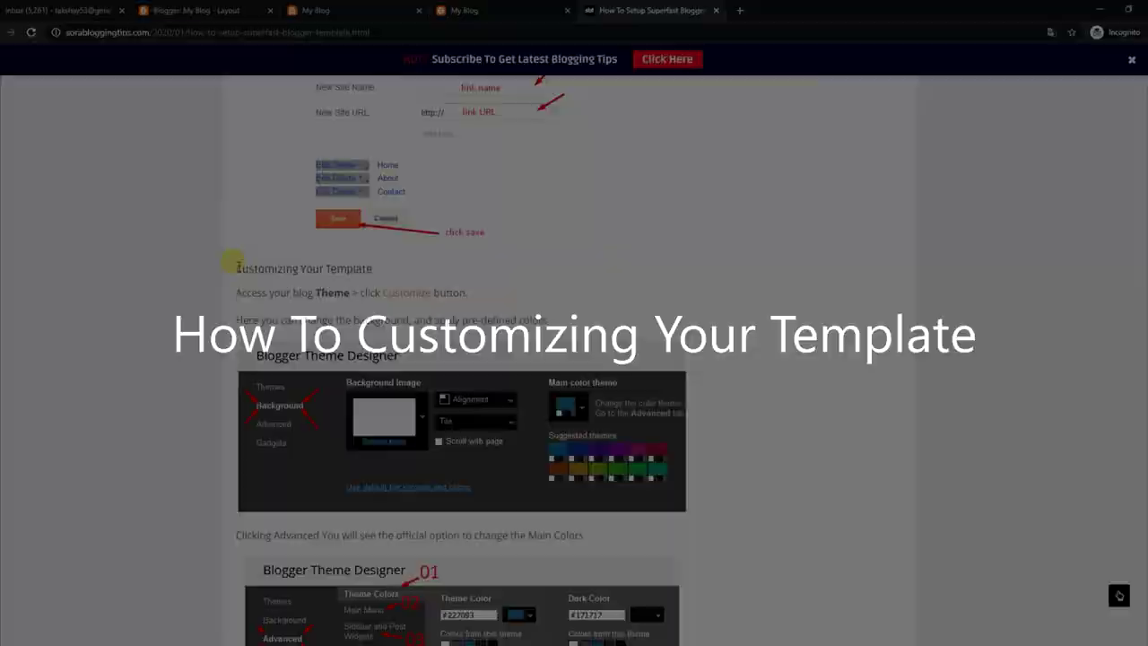
Read the setup guide's Customizing Your Template instructions about the theme's background and pre-defined colors
drag(236, 268, 368, 268)
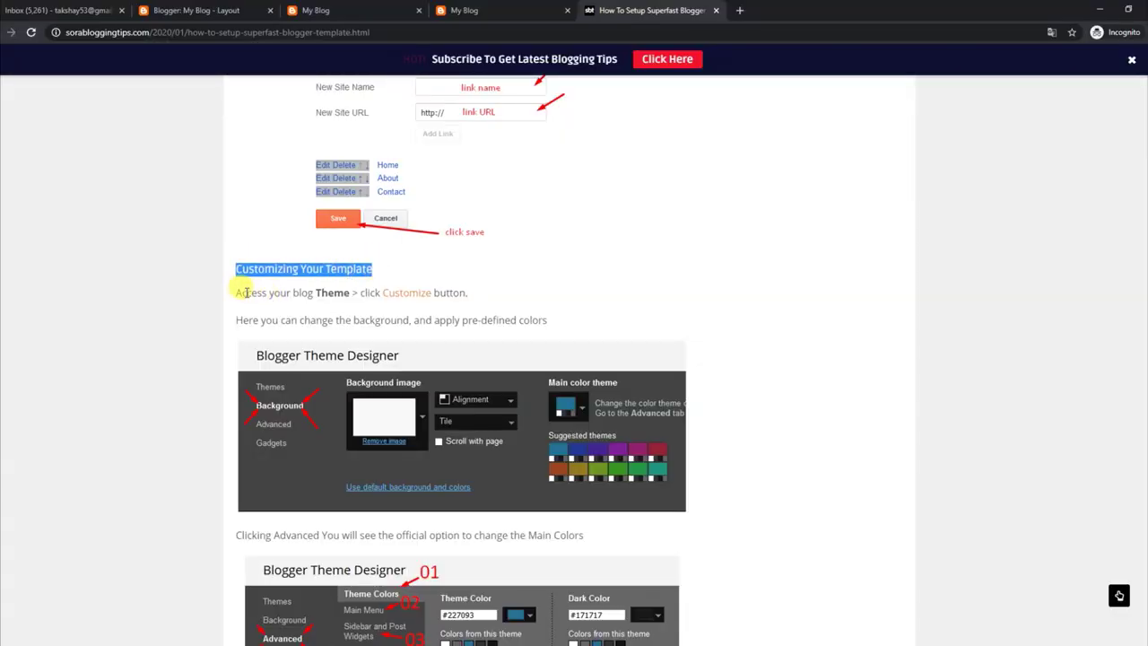
drag(236, 293, 475, 296)
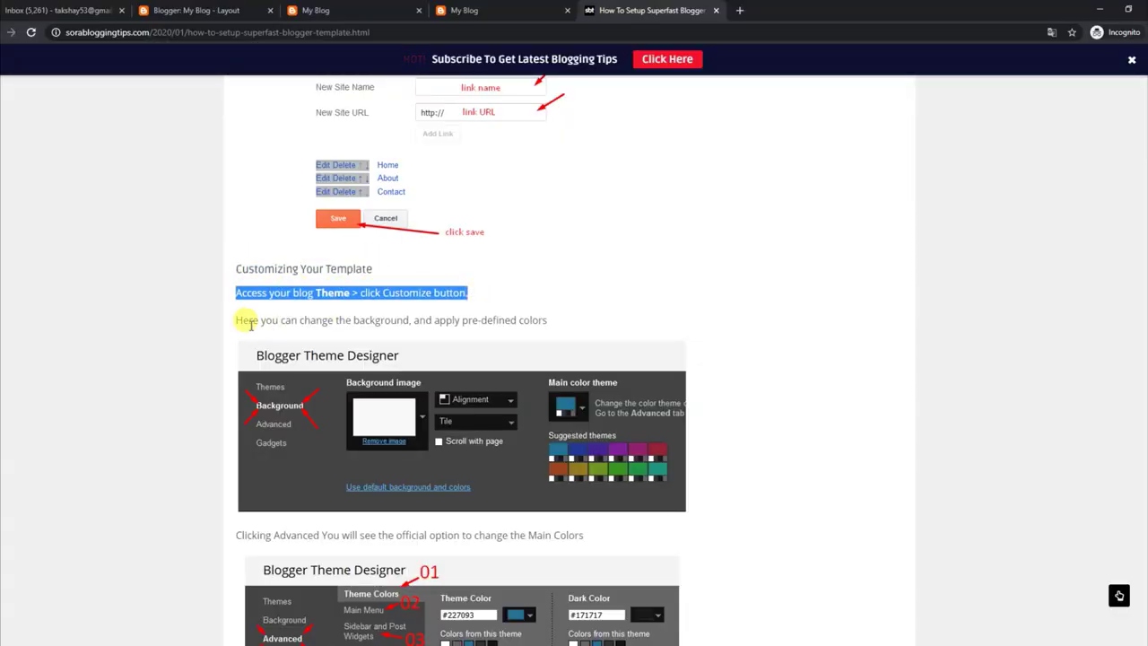
drag(239, 319, 549, 321)
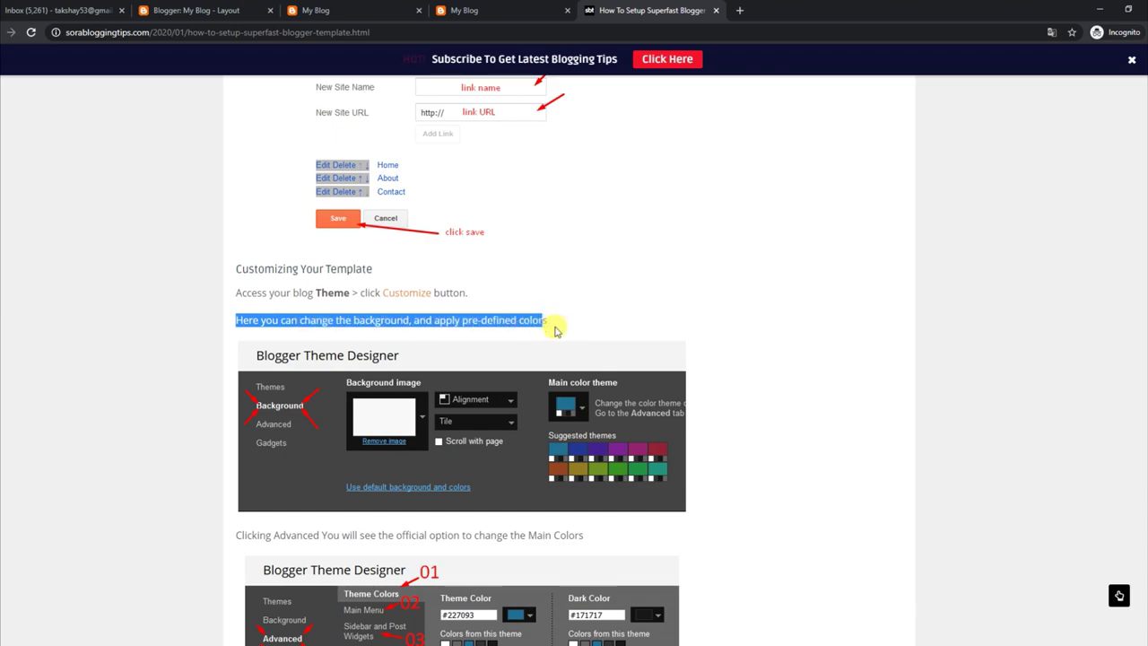
Open the blog theme's customization in the Blogger Theme Designer and show its Background options
click(256, 8)
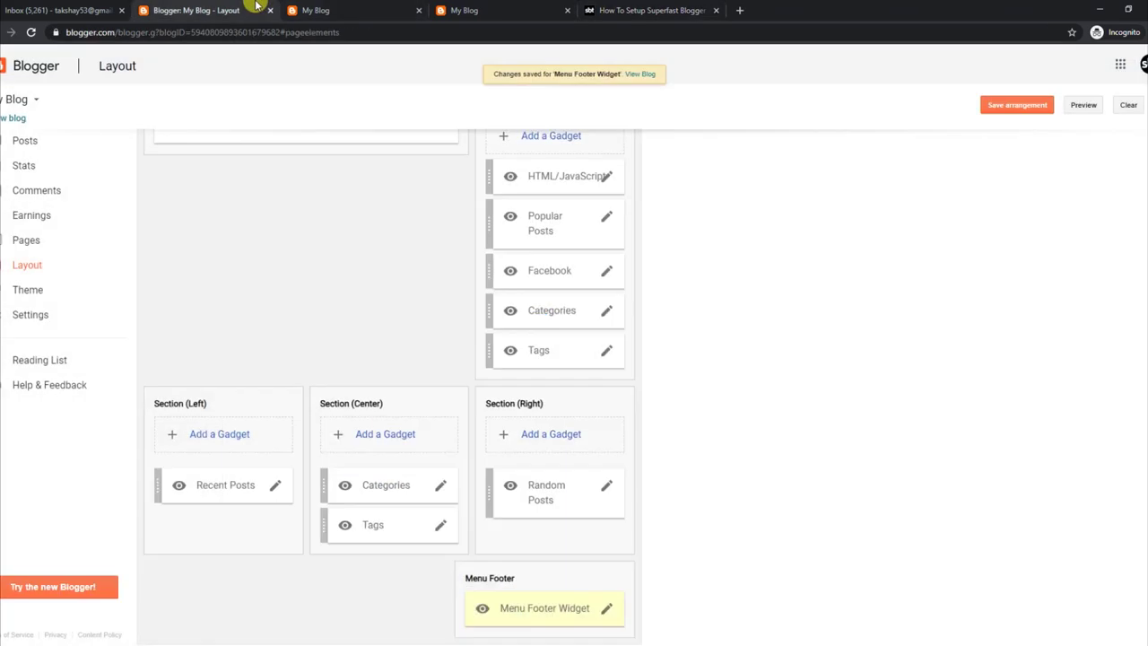
scroll(389, 376, up, 7)
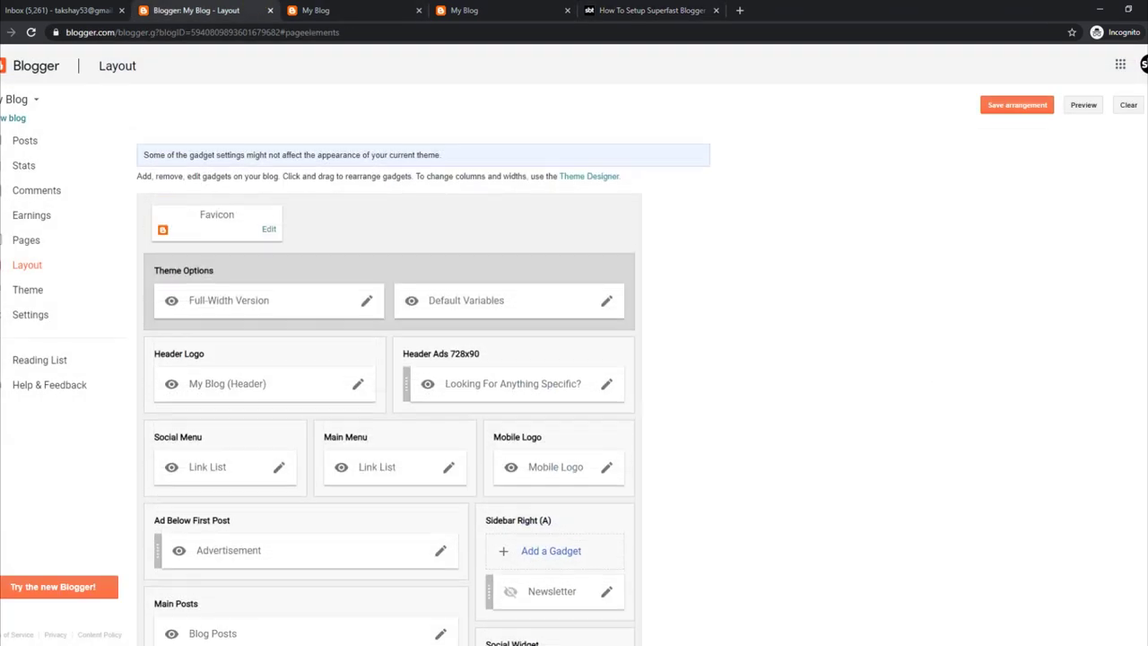
click(25, 290)
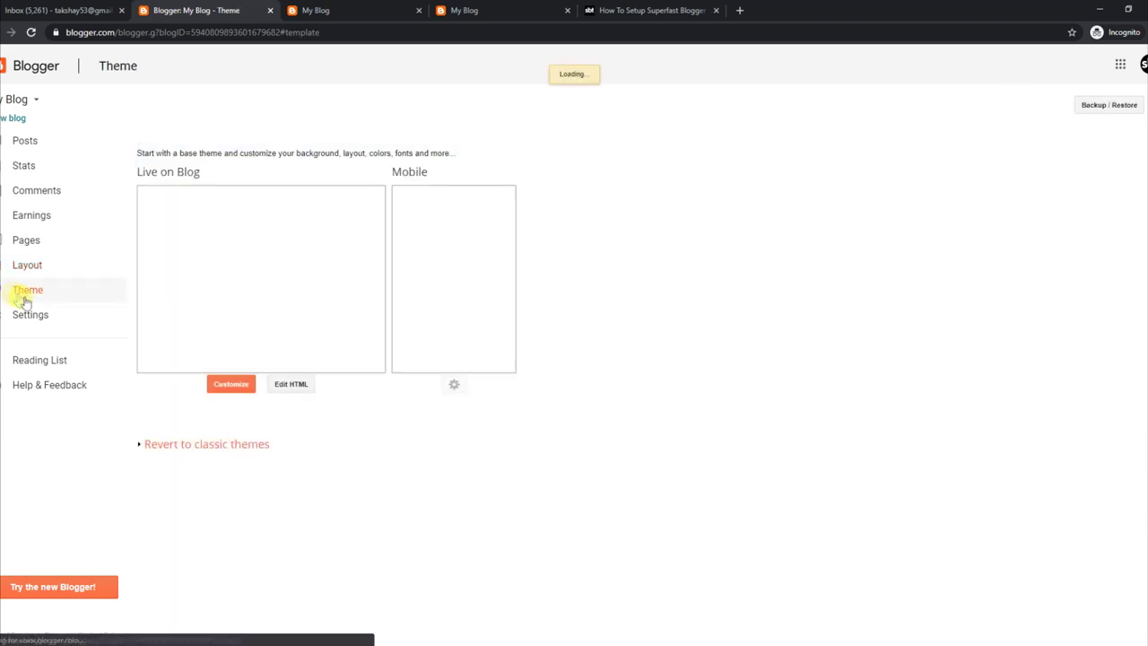
click(228, 388)
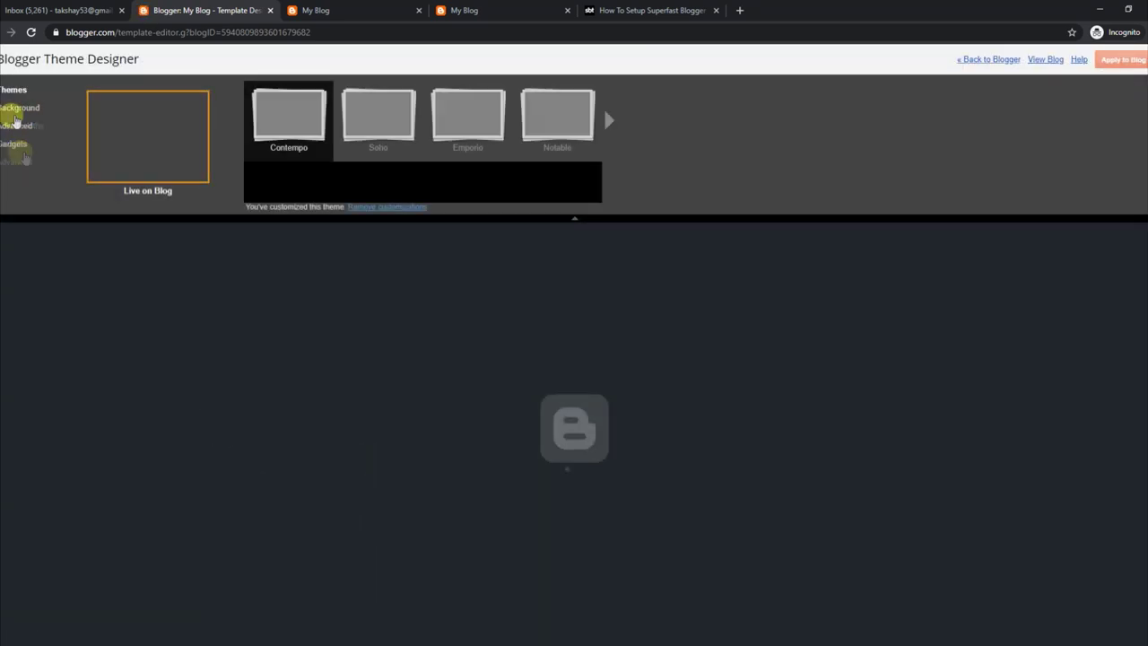
click(18, 110)
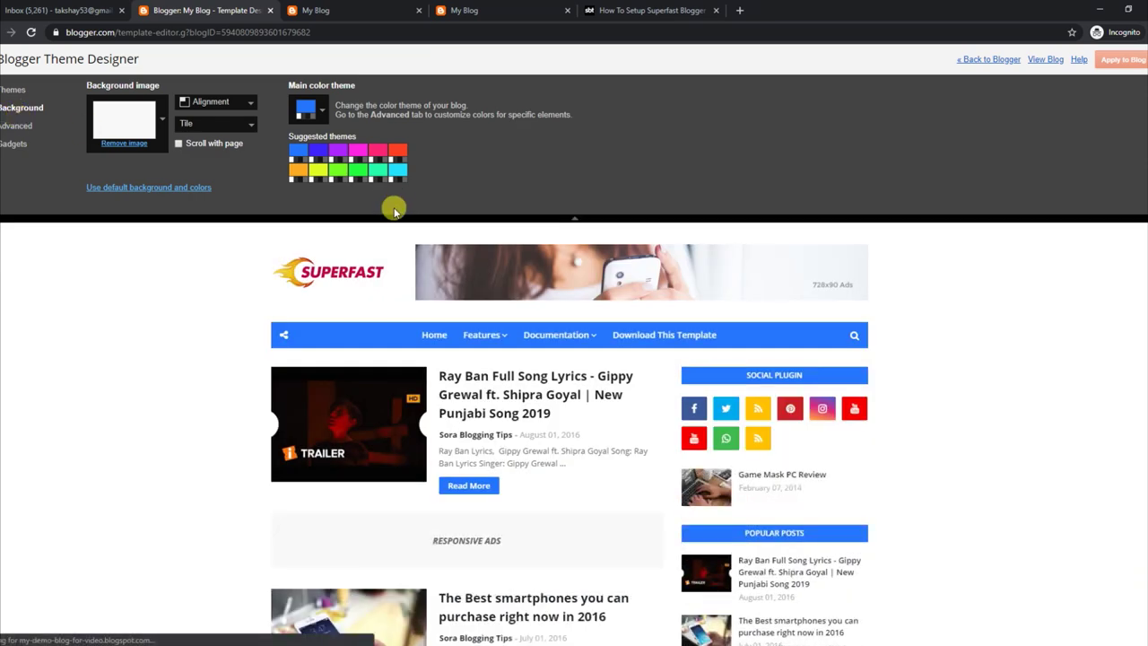
Try the green suggested theme, set the main color theme to the suggested orange-red, and expand the blog preview to inspect it
click(359, 173)
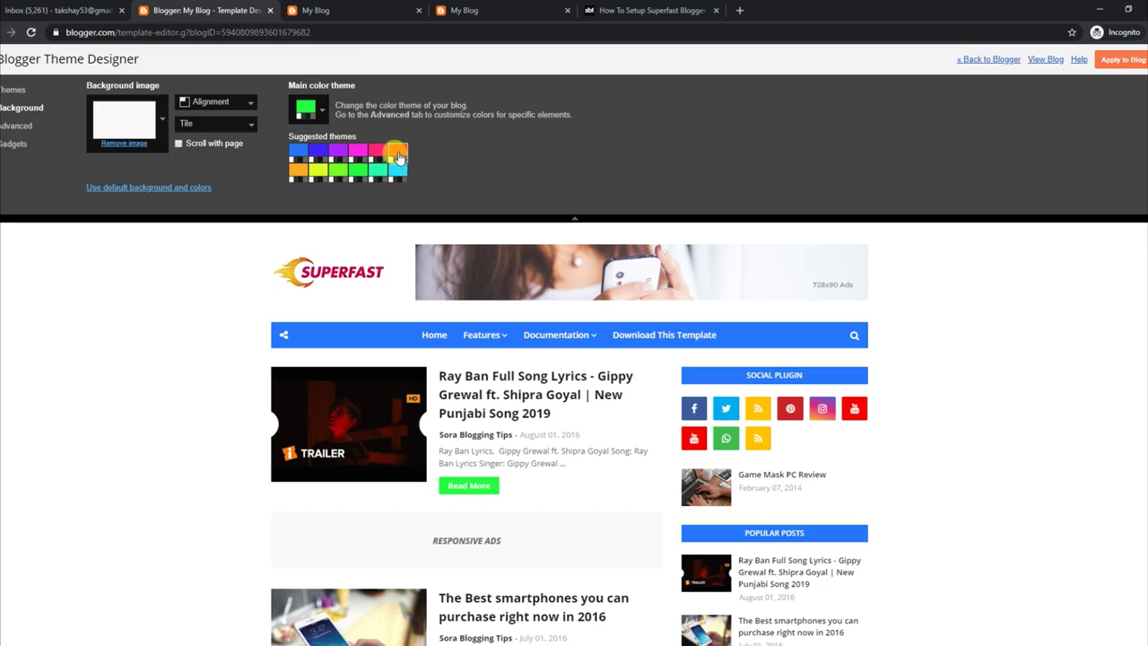
click(396, 154)
scroll(1146, 475, down, 5)
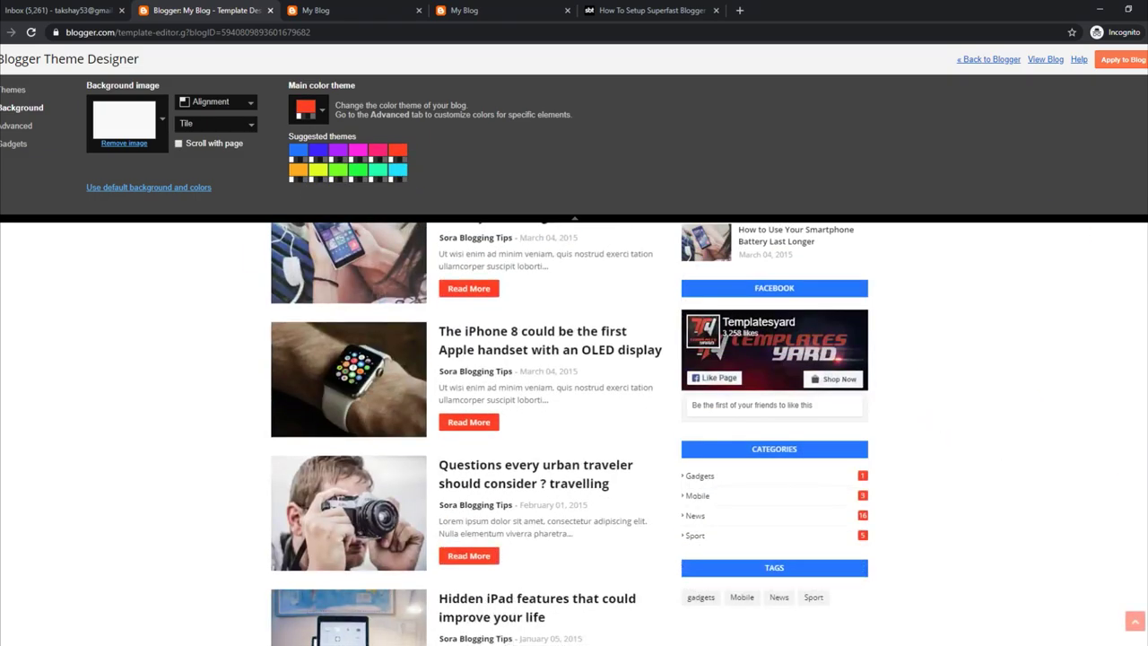
click(575, 220)
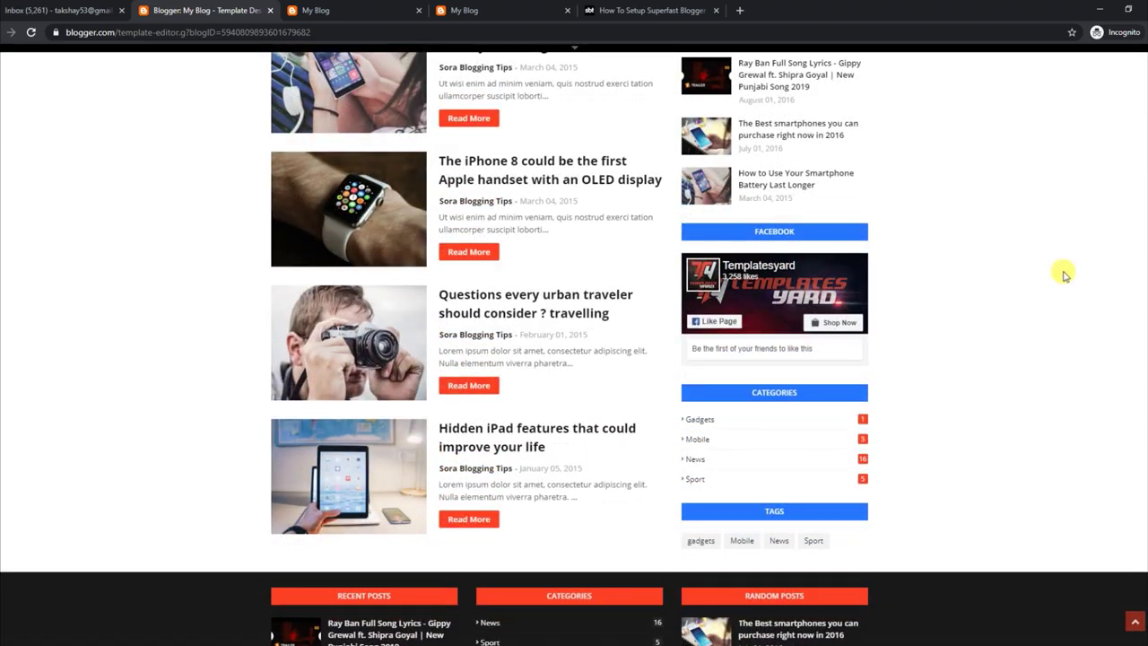